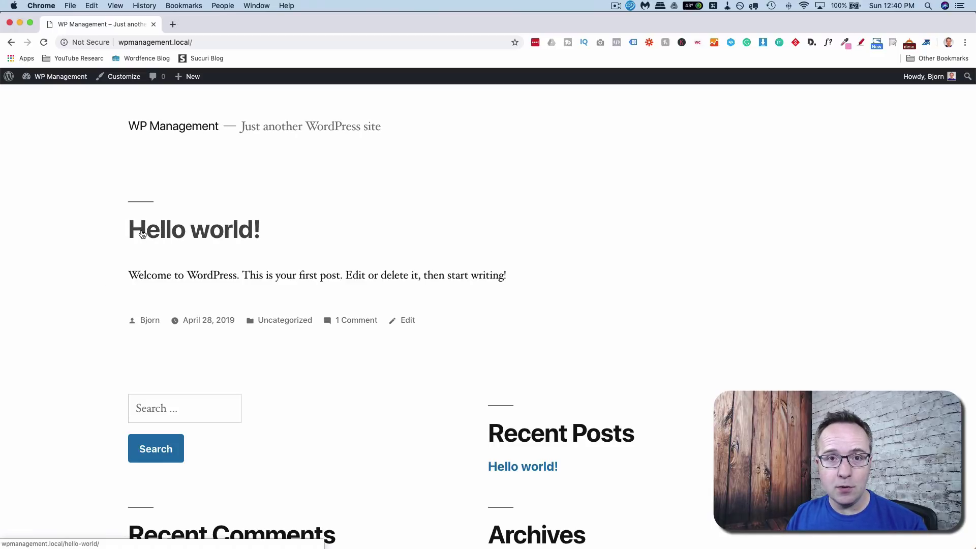
# - Search the plugin directory for 'mainwp' under Plugins > Add New
pyautogui.moveTo(46, 76)
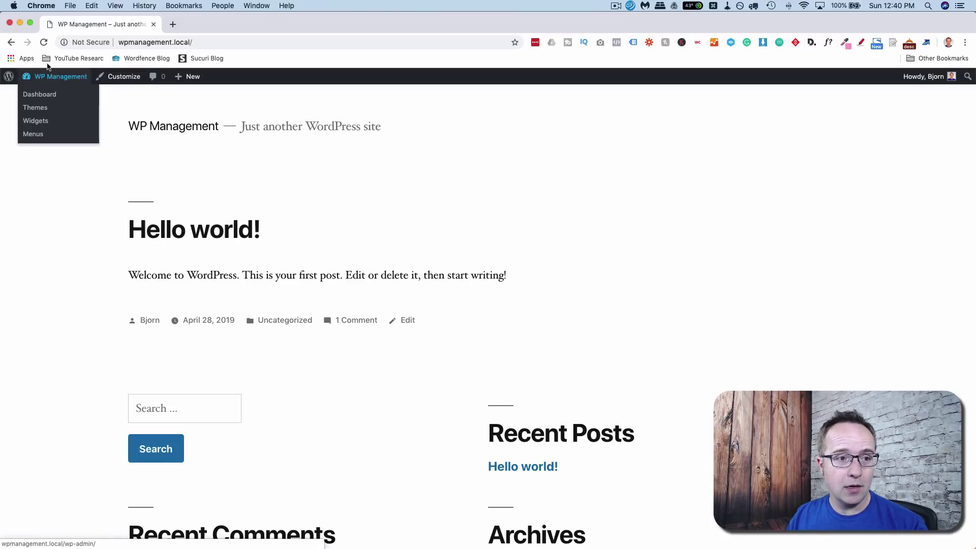
pyautogui.click(40, 96)
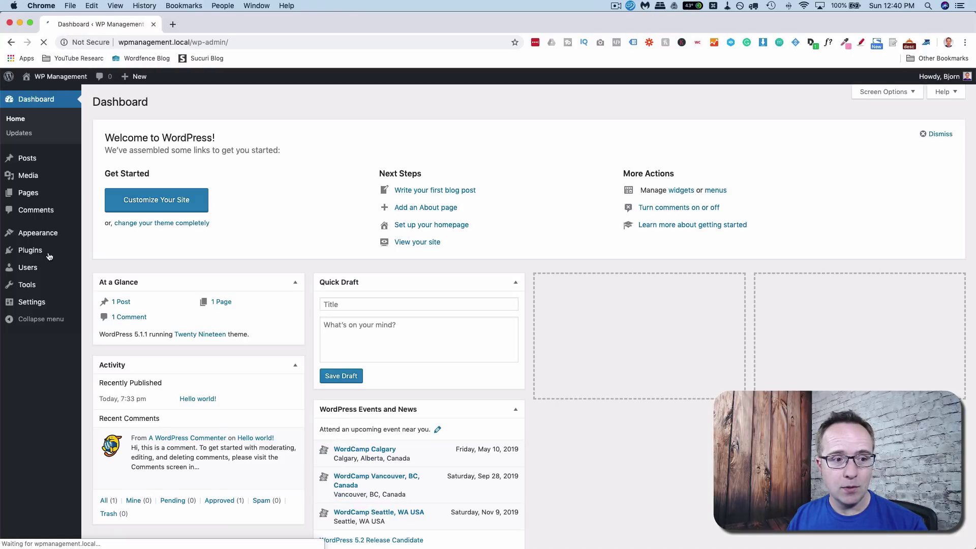
pyautogui.click(32, 252)
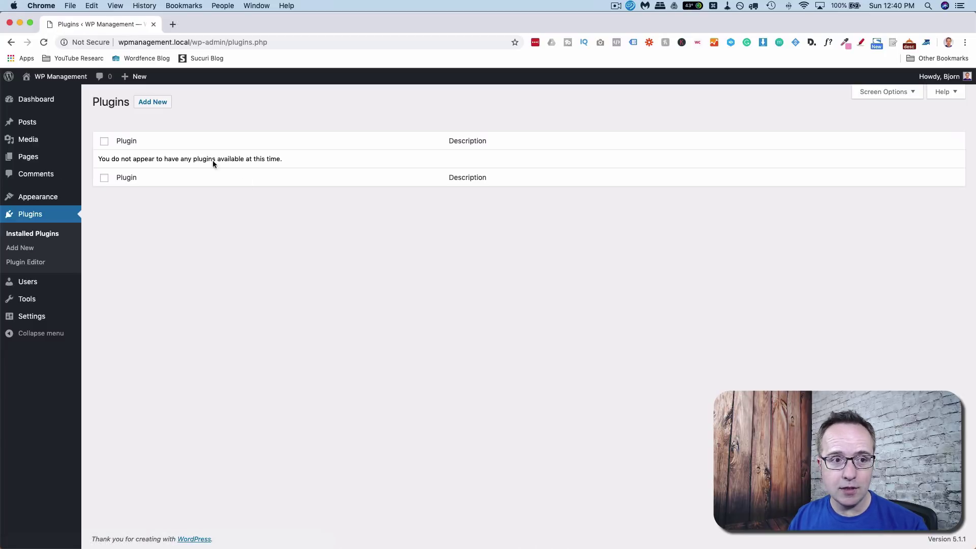
pyautogui.click(152, 104)
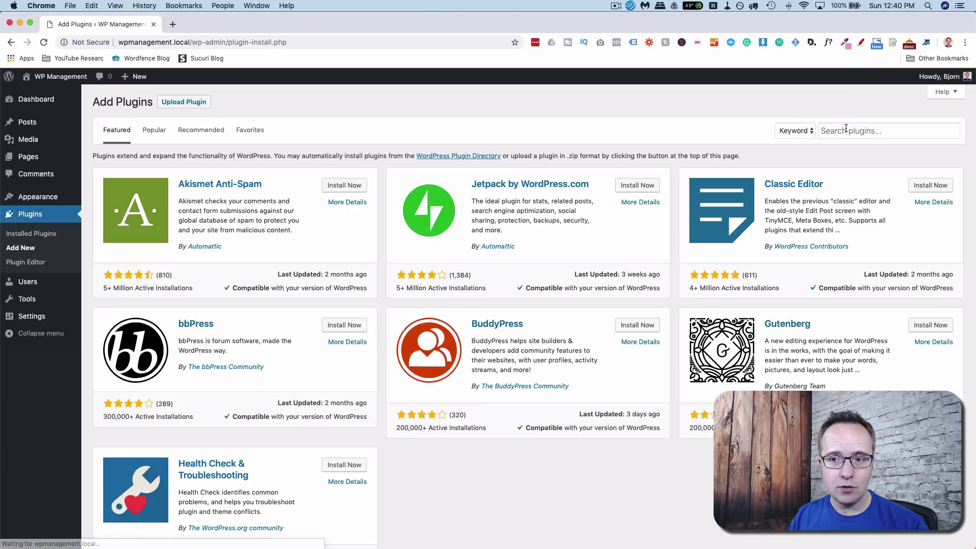
pyautogui.click(865, 131)
pyautogui.write('main')
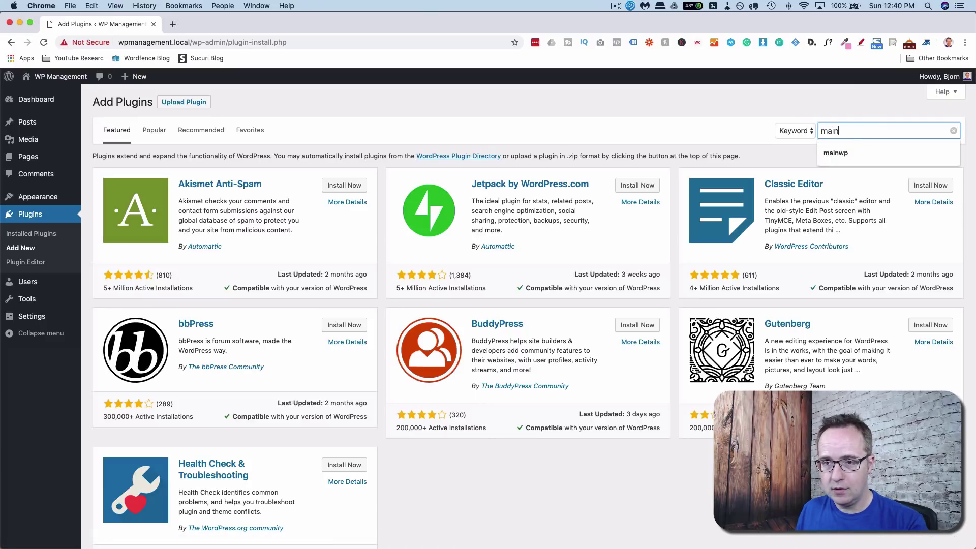
pyautogui.write('wp')
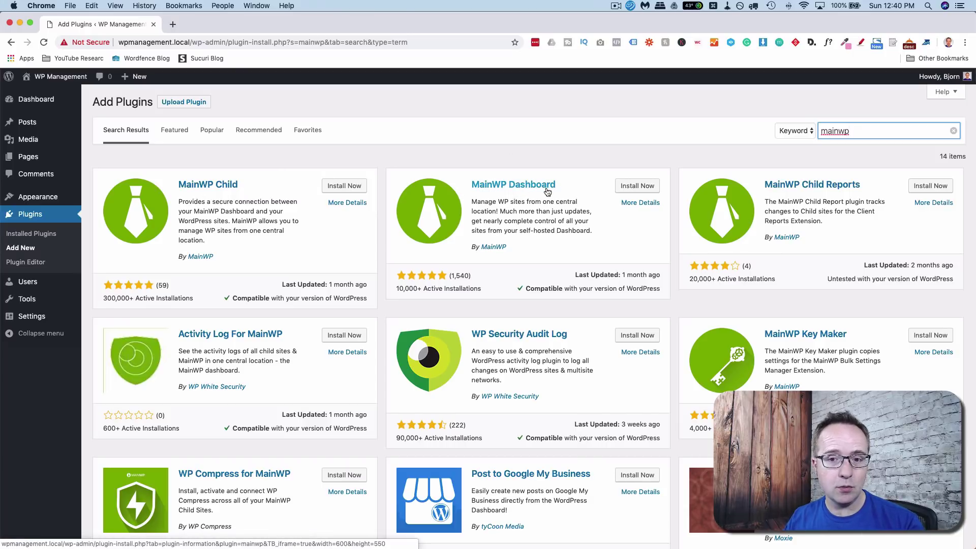
# - Install MainWP Dashboard from the 'mainwp' search results and activate it
pyautogui.click(641, 187)
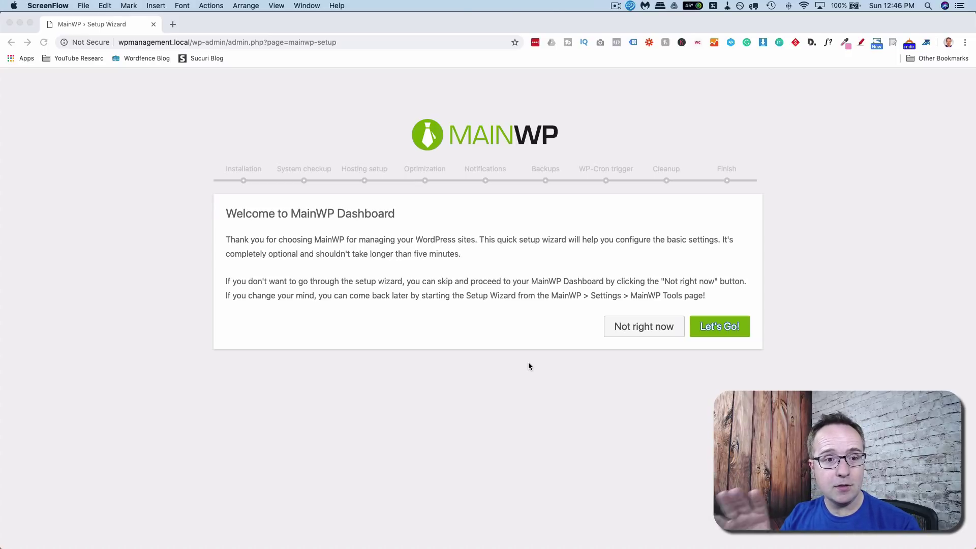
# - Launch the MainWP setup wizard and select Localhost as the server type
pyautogui.click(385, 281)
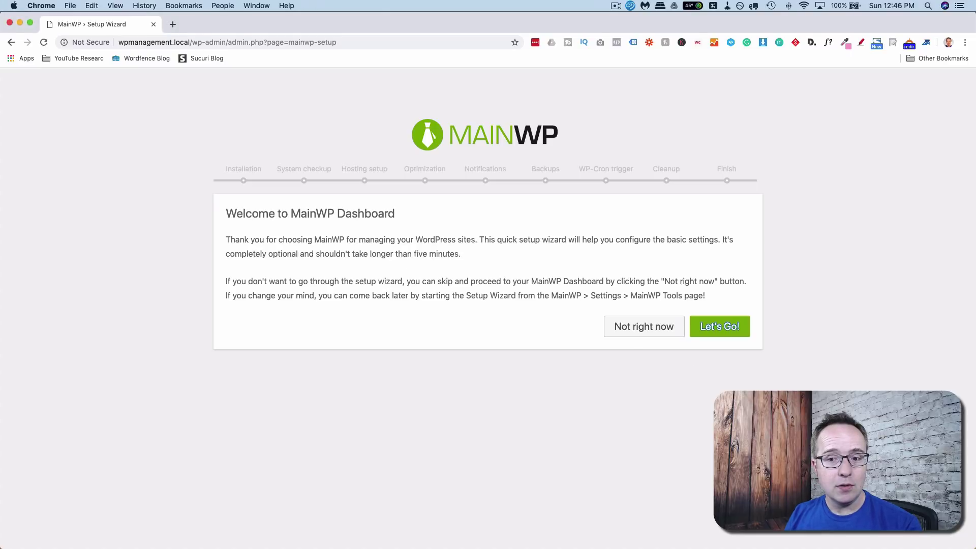
pyautogui.click(728, 327)
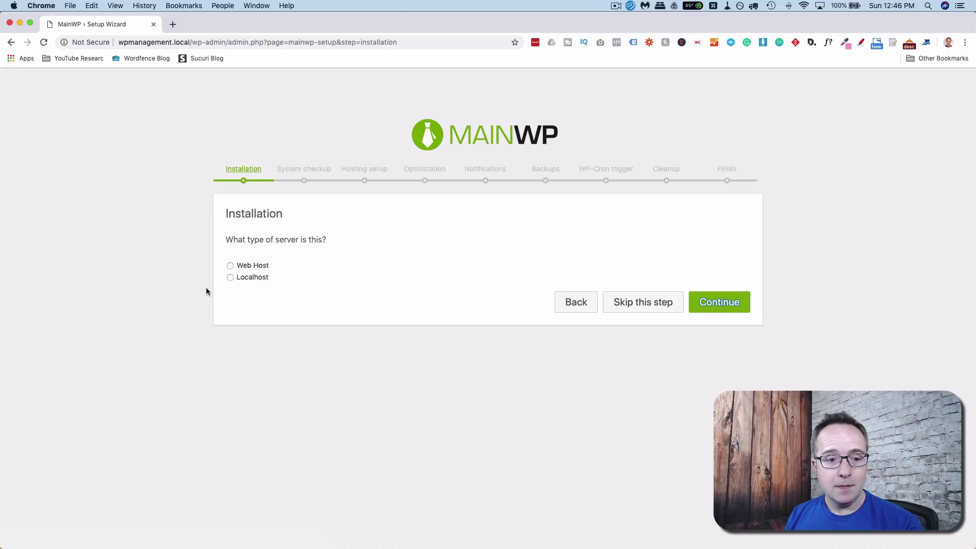
pyautogui.click(230, 278)
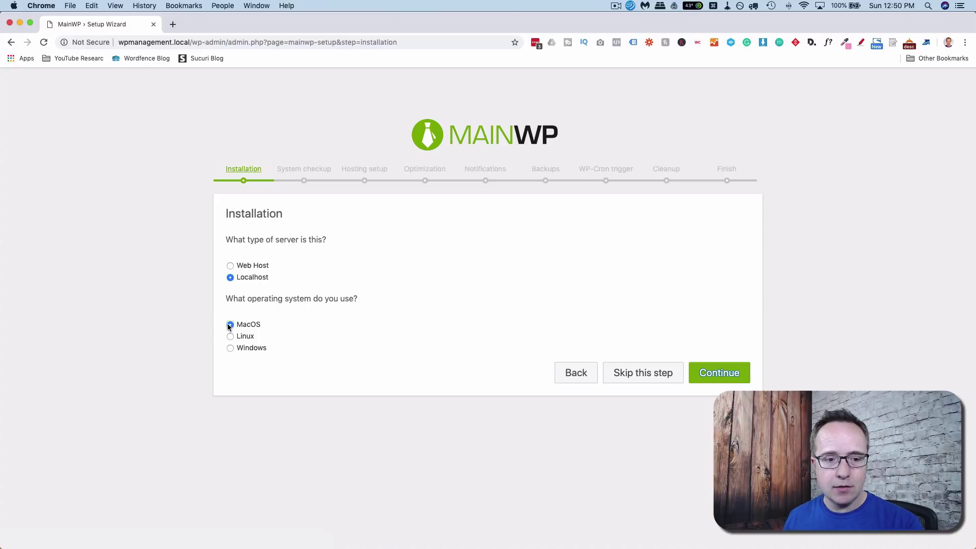
# - Submit the installation answers, clear the four-check System Checkup, and choose Less than 50 child sites
pyautogui.click(707, 373)
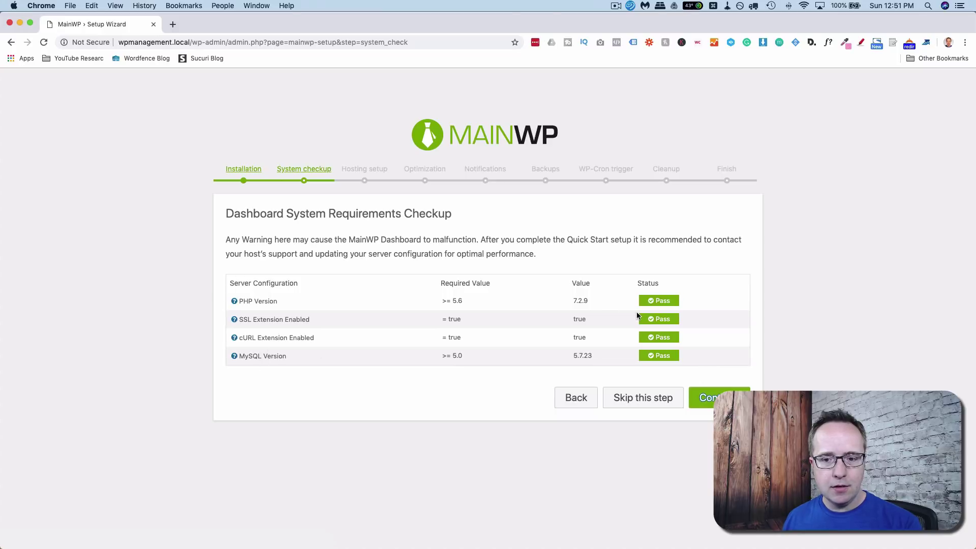
pyautogui.click(711, 406)
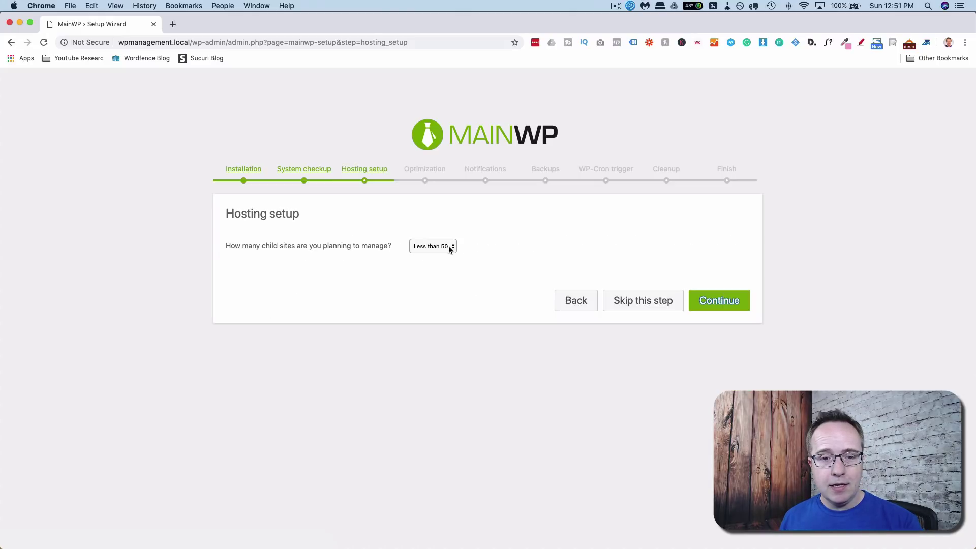
pyautogui.click(448, 246)
pyautogui.click(444, 251)
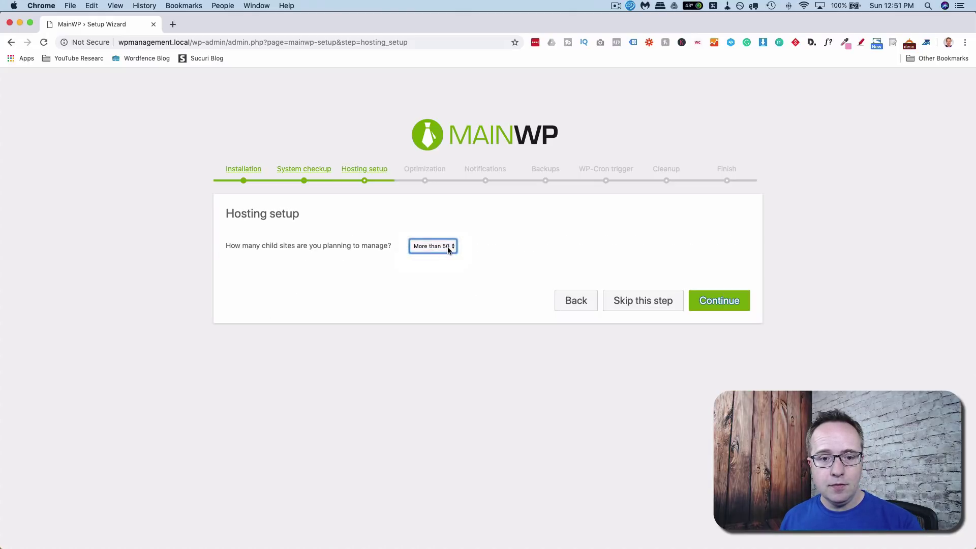
pyautogui.click(449, 249)
pyautogui.click(446, 239)
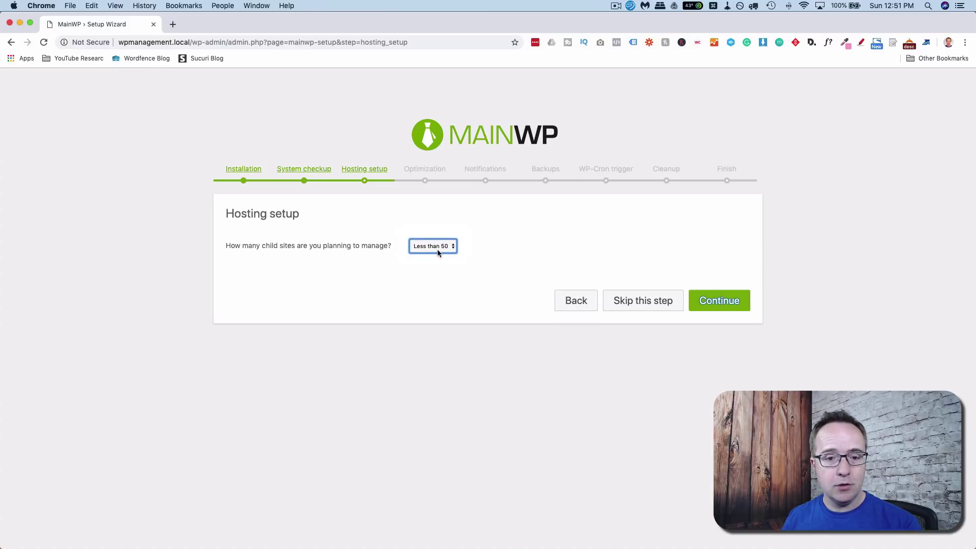
pyautogui.click(447, 269)
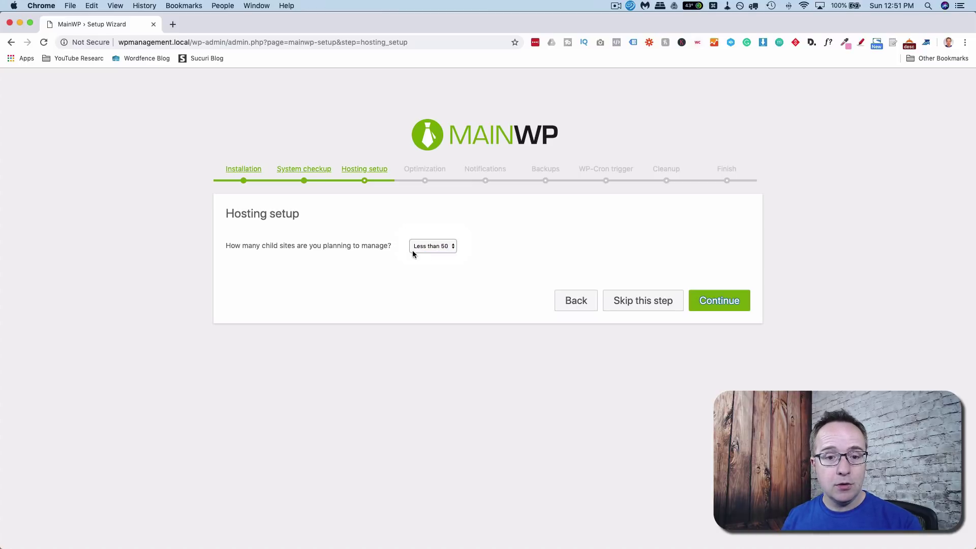
# - Move past Hosting setup and keep the Optimization defaults, with Child trusted updates on
pyautogui.click(717, 310)
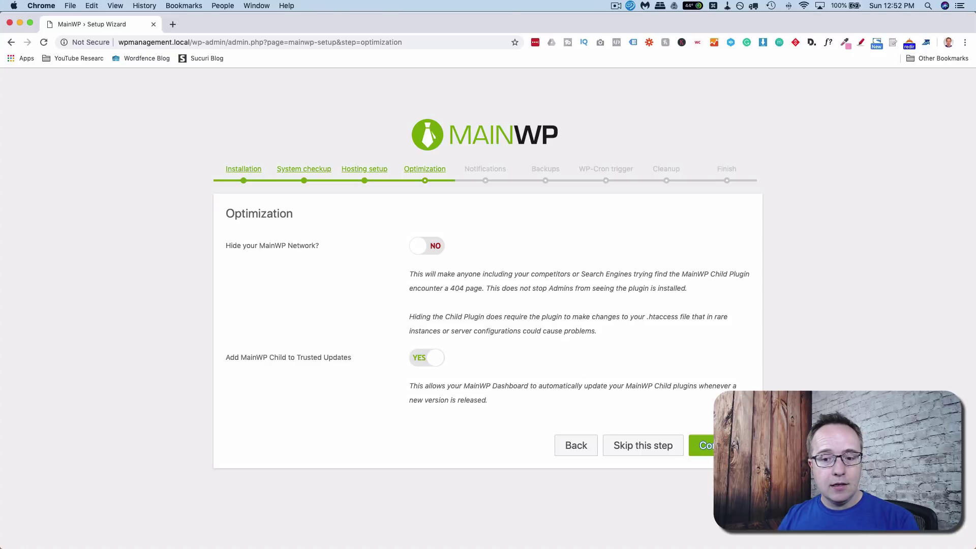
pyautogui.click(707, 445)
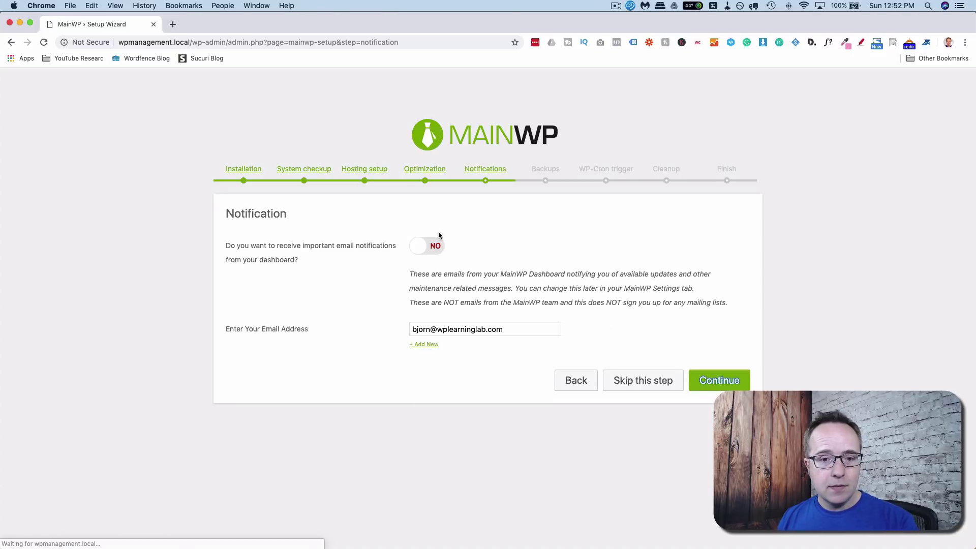
# - Leave notifications off and choose UpdraftPlus (Free Extension) as the backup method
pyautogui.click(719, 382)
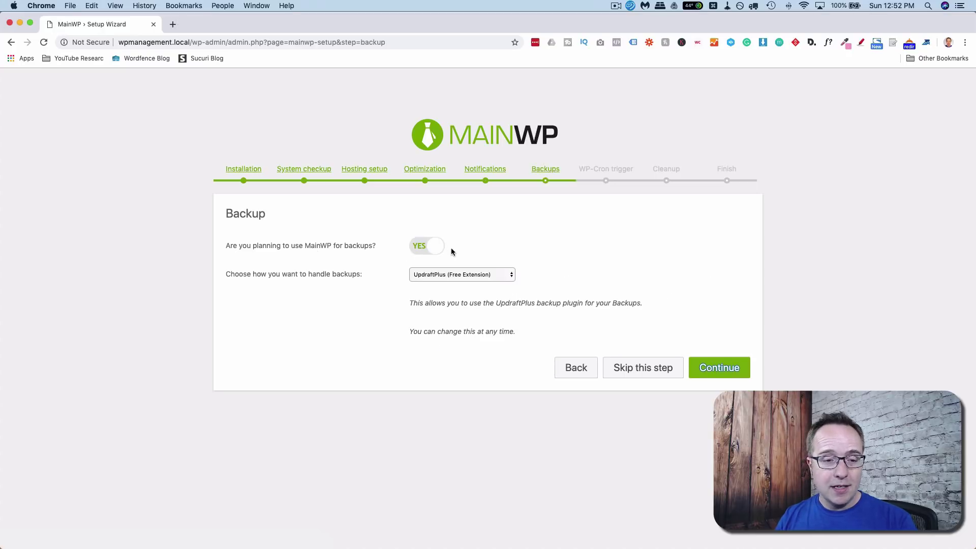
pyautogui.click(422, 277)
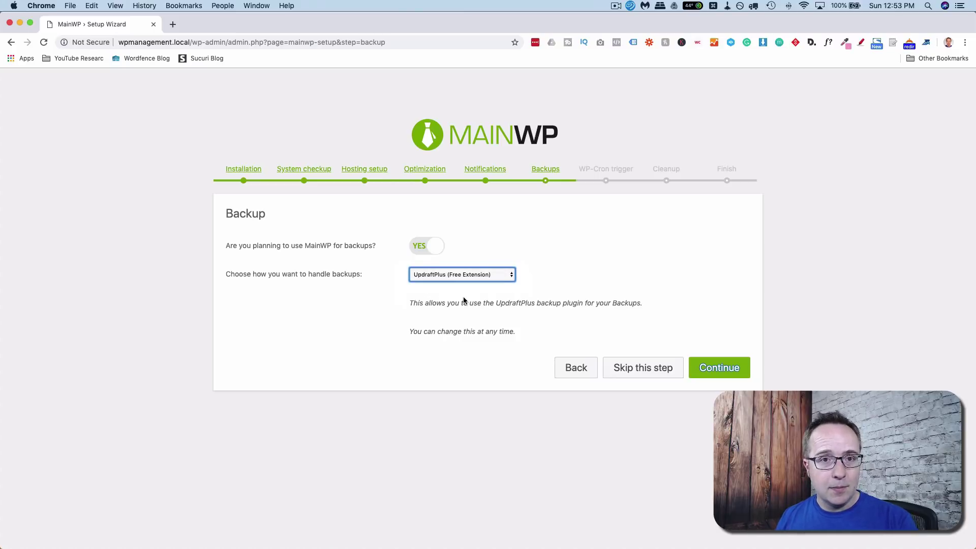
pyautogui.click(504, 278)
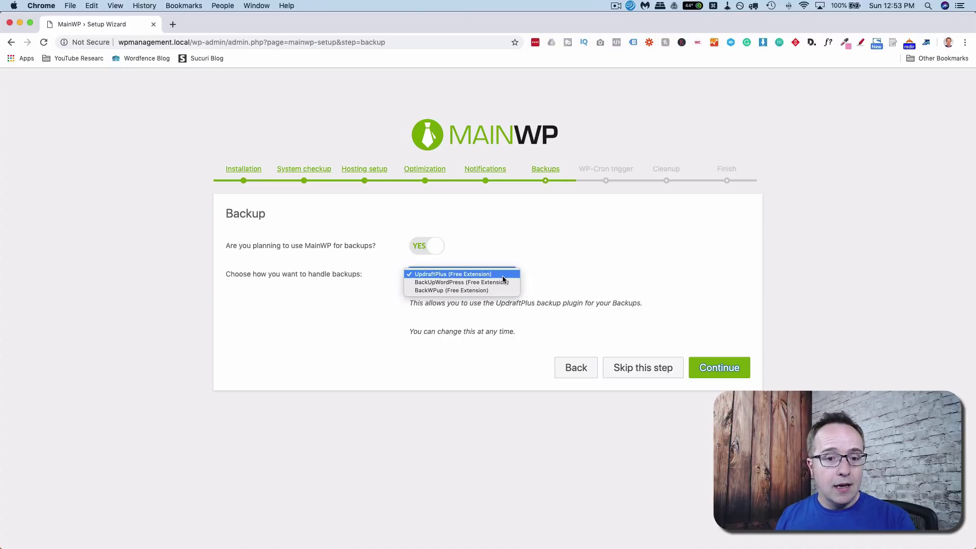
pyautogui.click(453, 274)
pyautogui.click(591, 293)
pyautogui.click(728, 367)
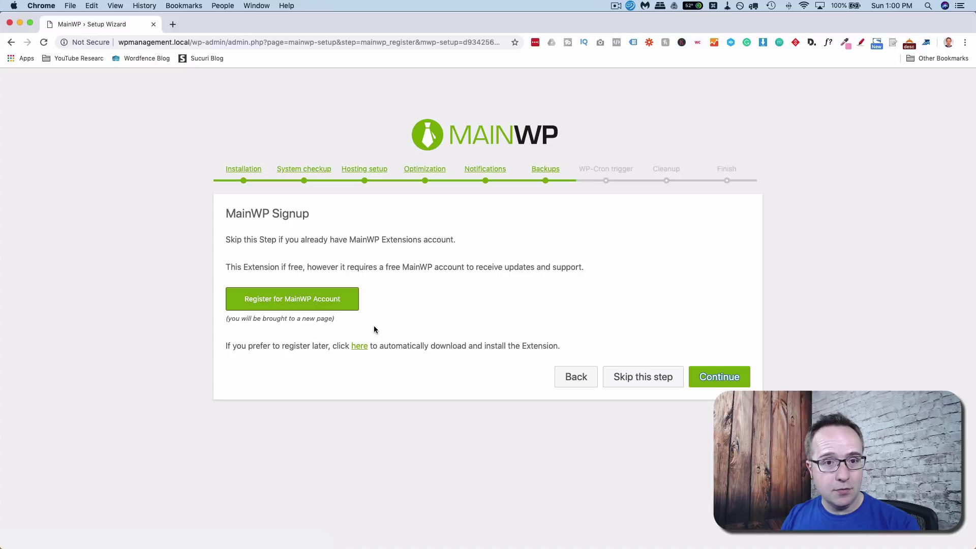
pyautogui.click(305, 301)
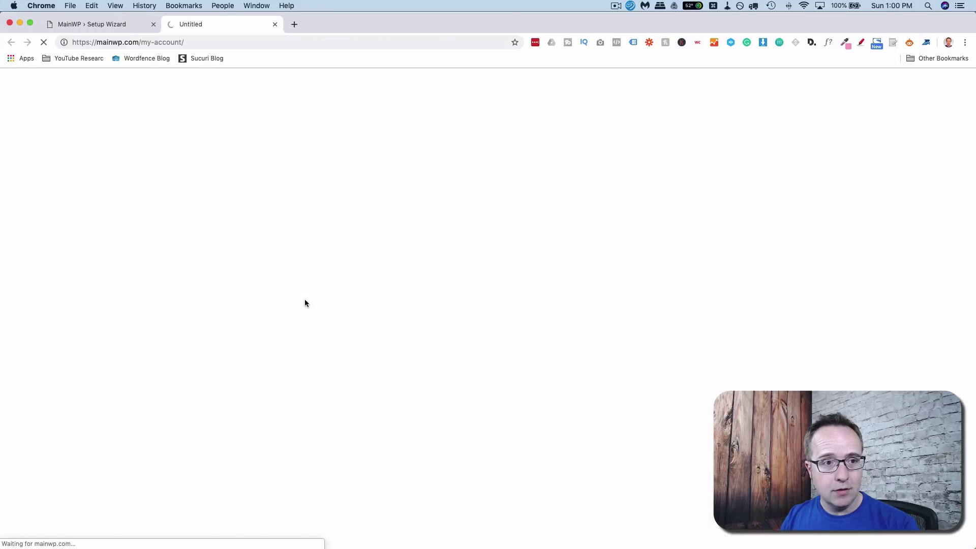
pyautogui.scroll(-2, 441, 322)
pyautogui.scroll(-2, 543, 370)
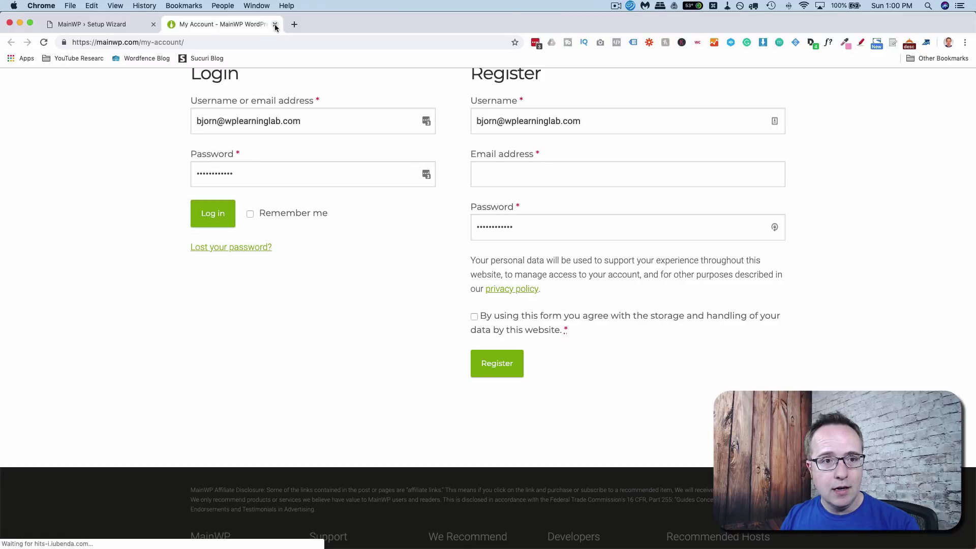
pyautogui.click(275, 25)
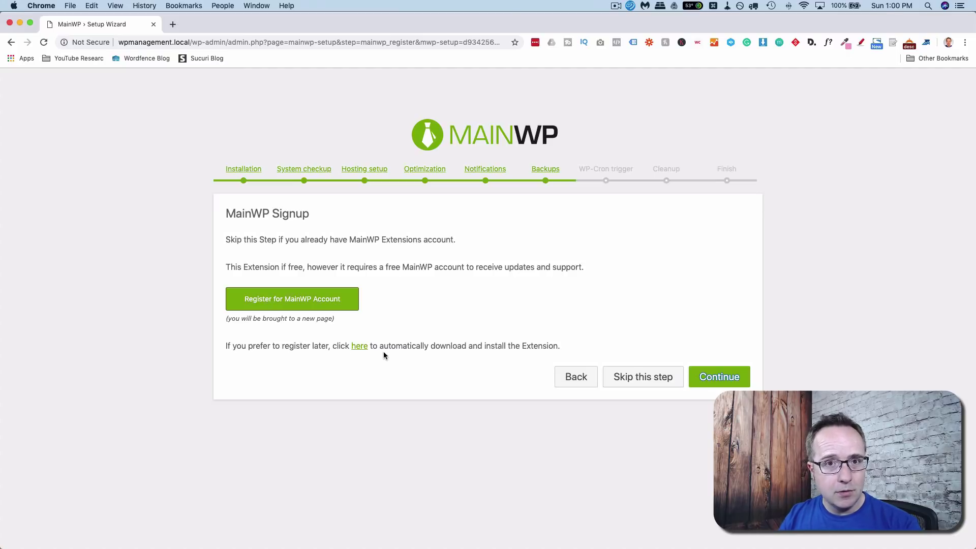
pyautogui.click(360, 347)
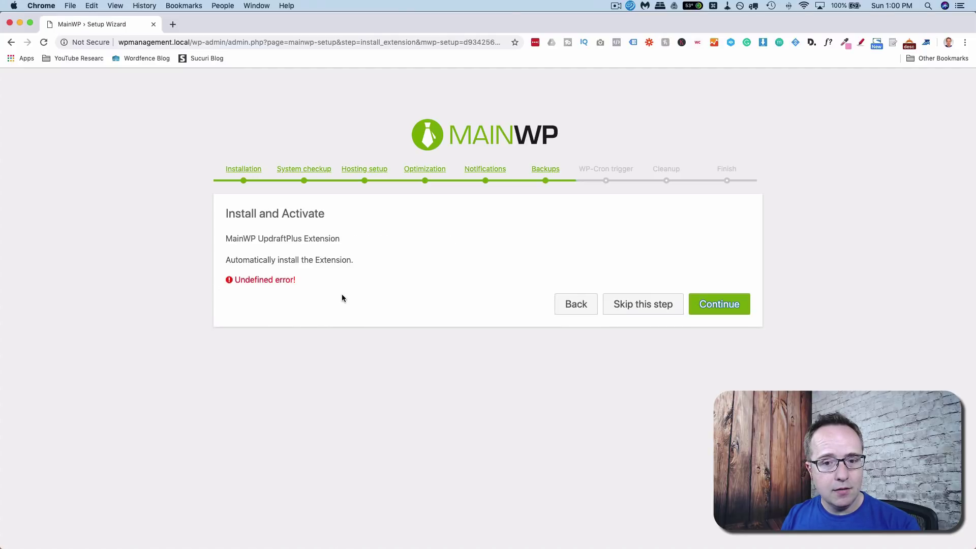
pyautogui.click(571, 305)
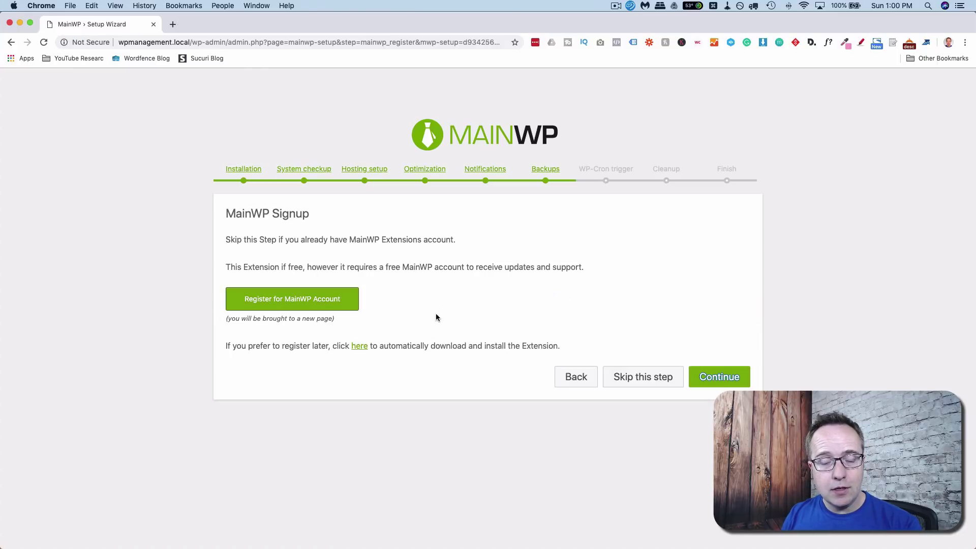
# - Log in with the MainWP account to install the UpdraftPlus Extension
pyautogui.click(719, 376)
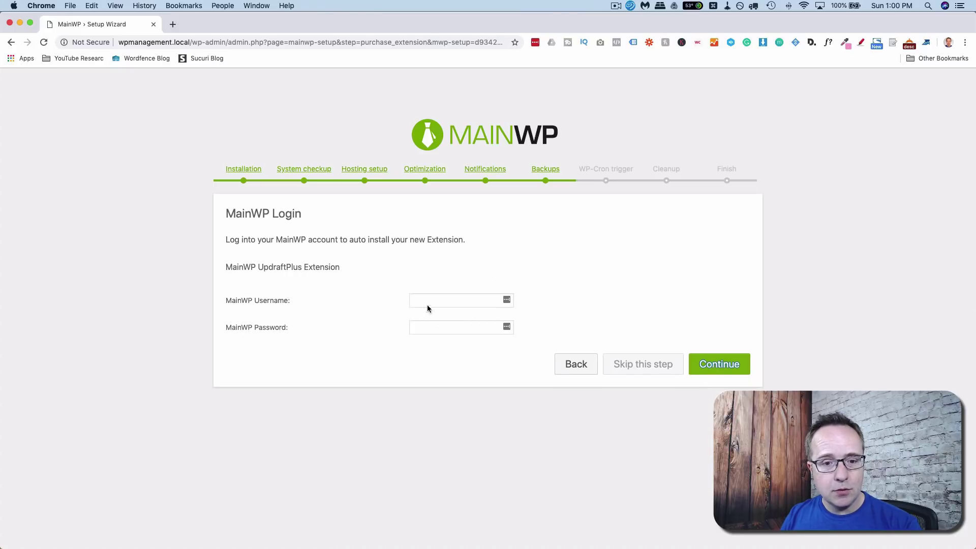
pyautogui.click(429, 303)
pyautogui.click(720, 374)
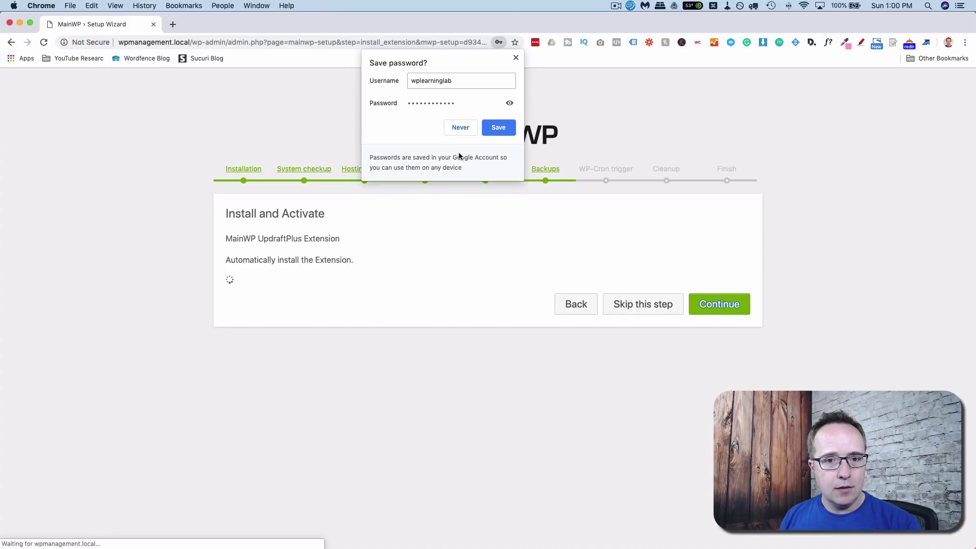
pyautogui.click(516, 58)
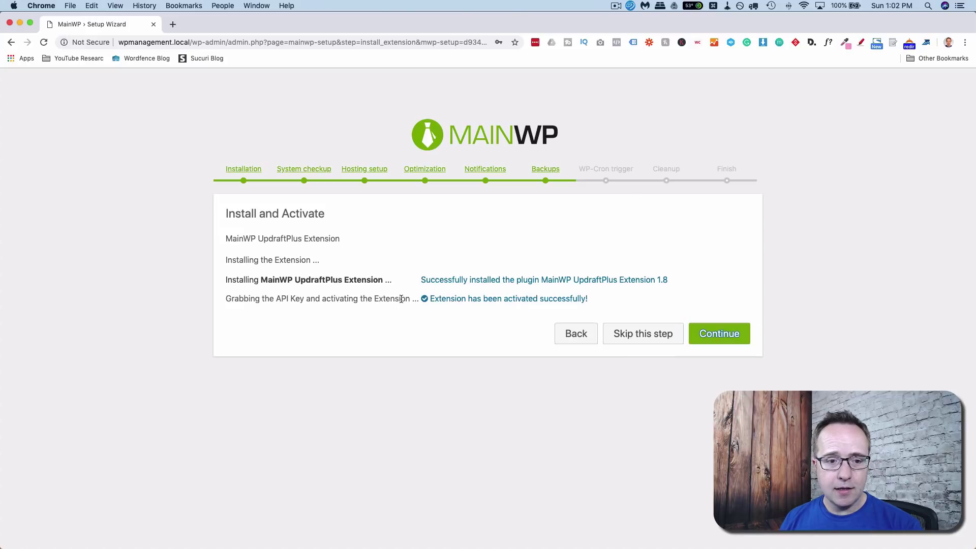
pyautogui.click(726, 335)
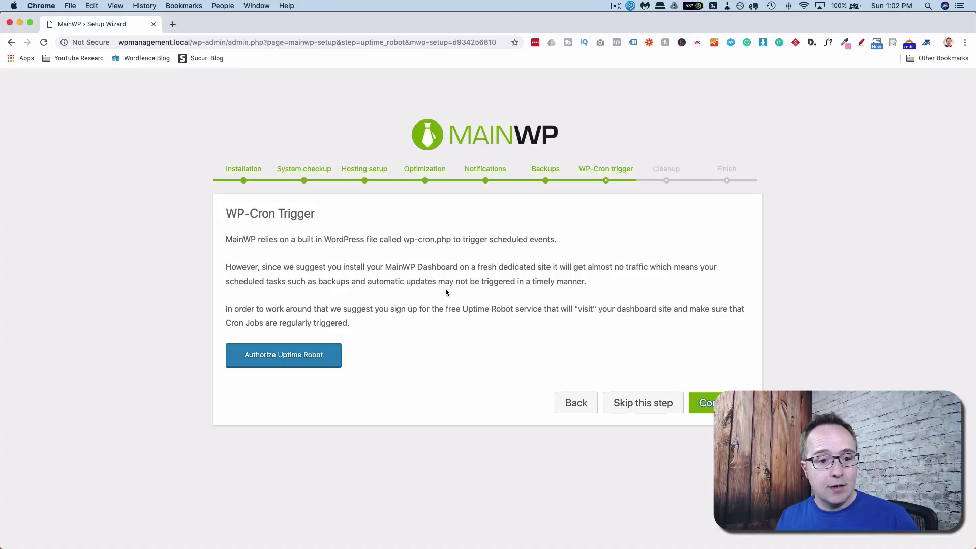
# - Sign in to Uptime Robot with the saved account e-mail and password and authorize MainWP
pyautogui.click(306, 359)
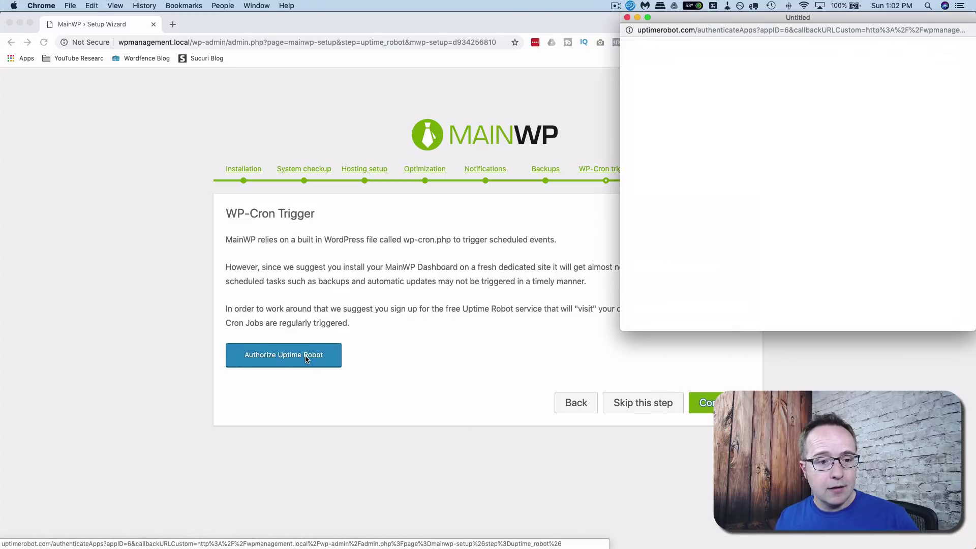
pyautogui.click(908, 176)
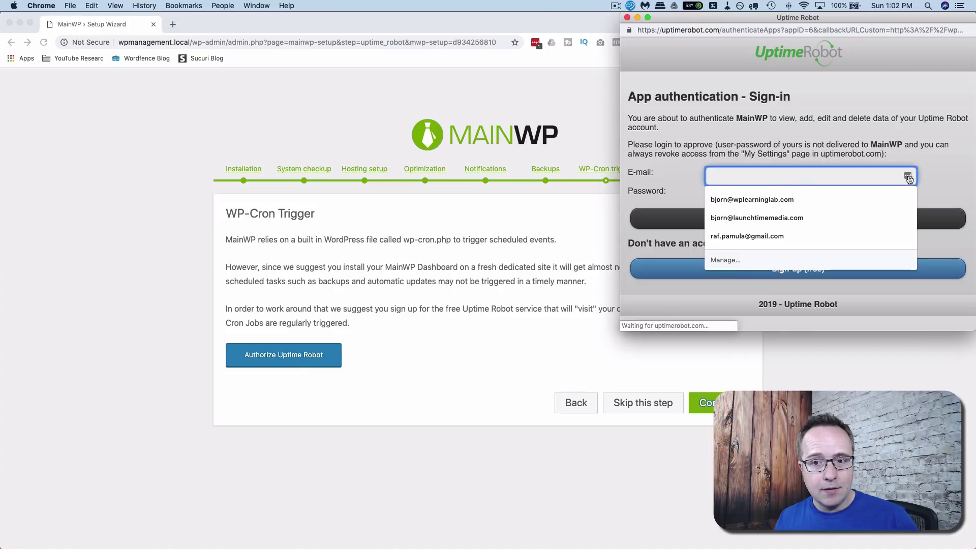
pyautogui.click(752, 197)
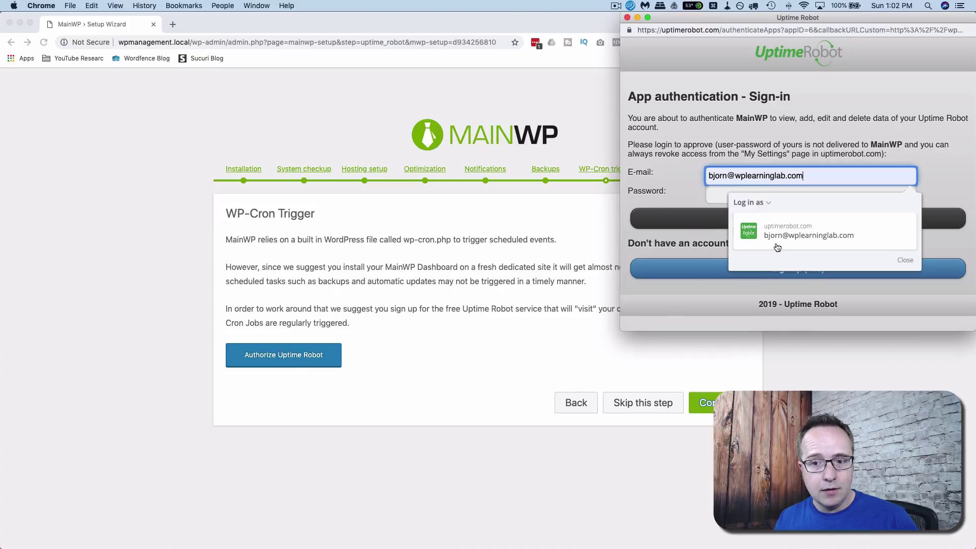
pyautogui.click(685, 206)
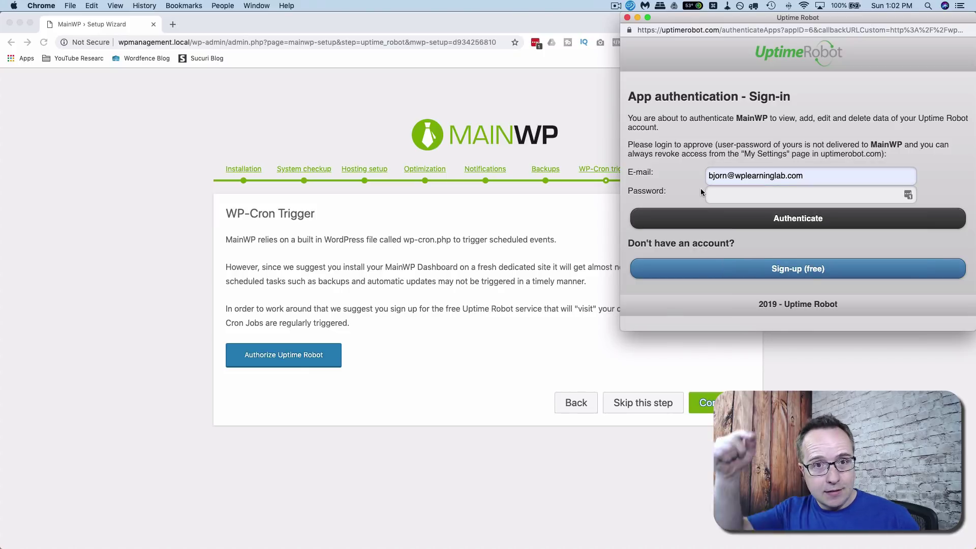
pyautogui.click(761, 194)
pyautogui.press('super+v')
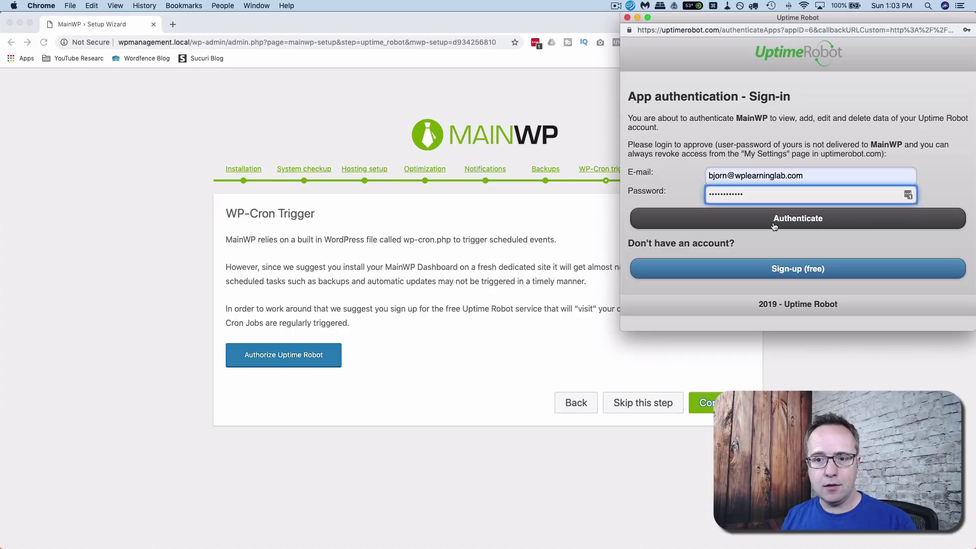
pyautogui.click(773, 224)
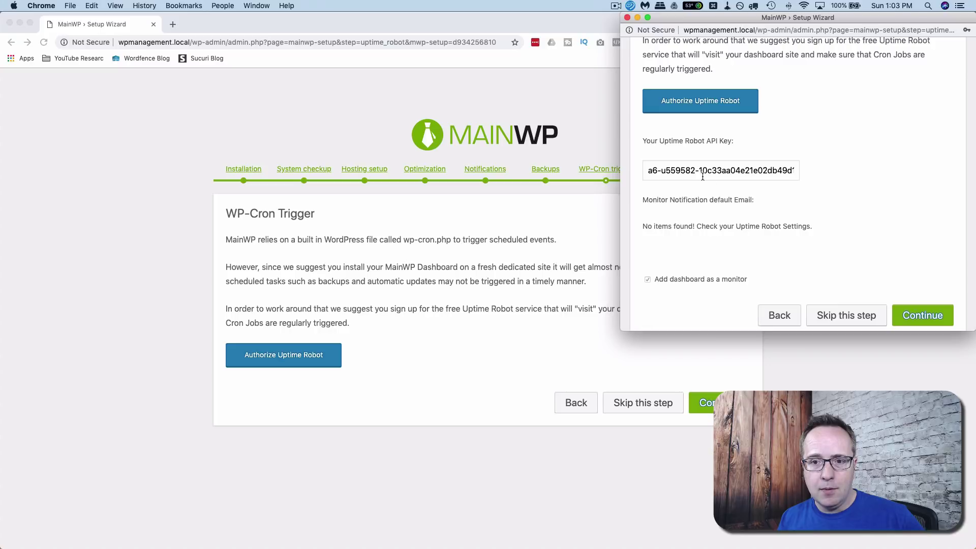
# - Reload the wizard so the Uptime Robot API key appears, then finish the setup
pyautogui.click(702, 176)
pyautogui.press('shift+super+Right')
pyautogui.click(562, 307)
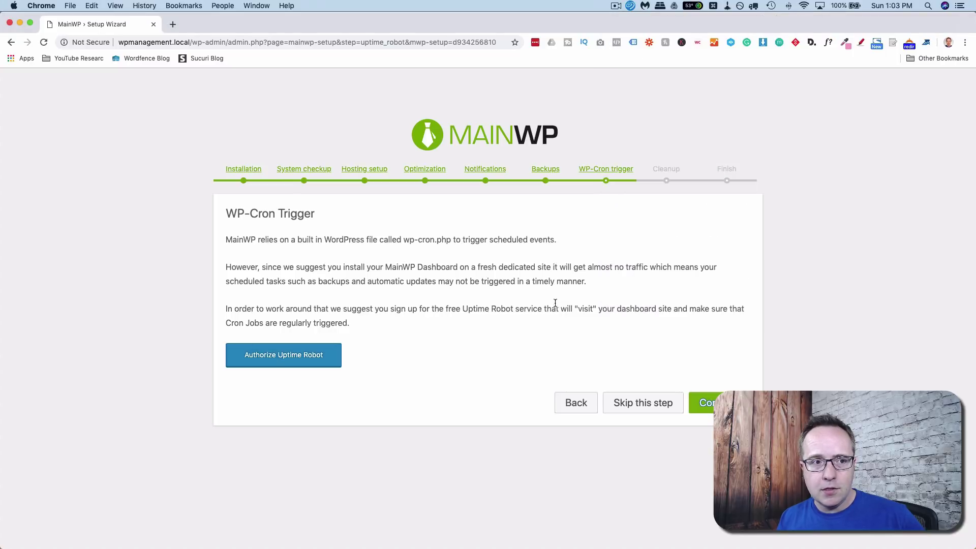
pyautogui.click(44, 43)
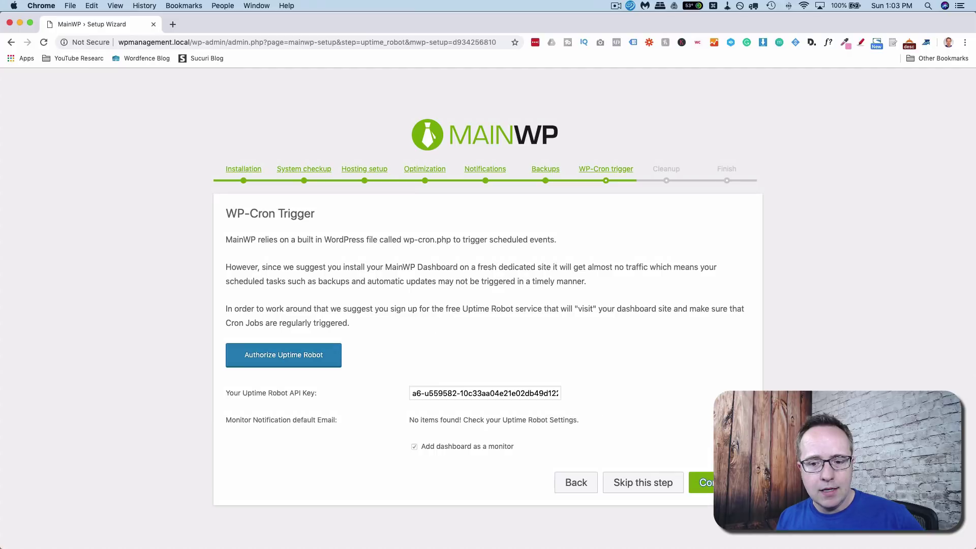
pyautogui.click(704, 482)
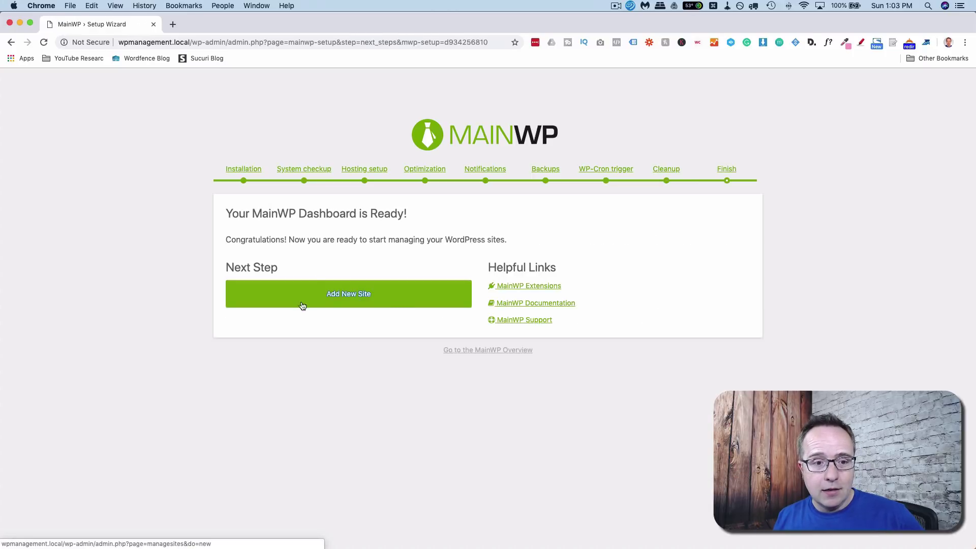
# - Open Add New Site, acknowledge the fresh-install warning, and enable child plugin auto-updates
pyautogui.click(347, 294)
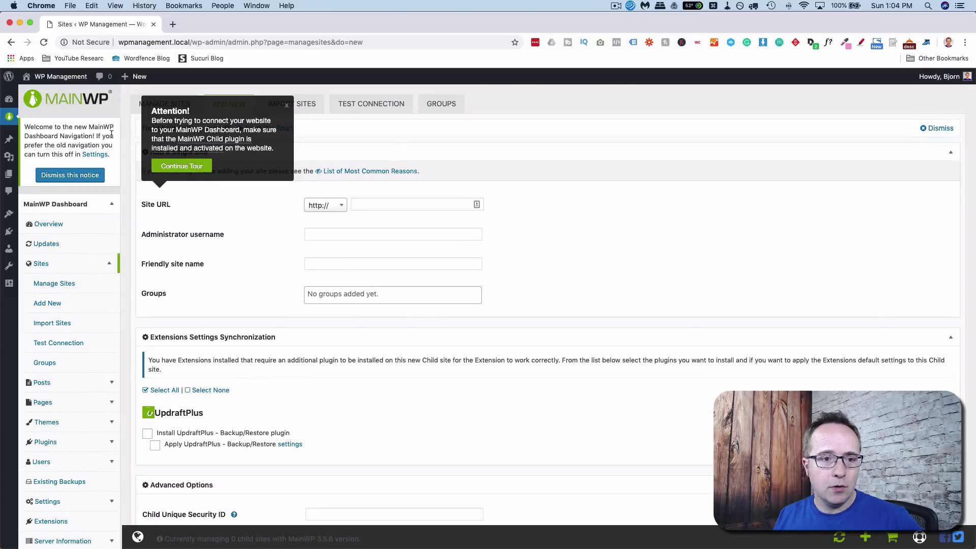
pyautogui.click(287, 106)
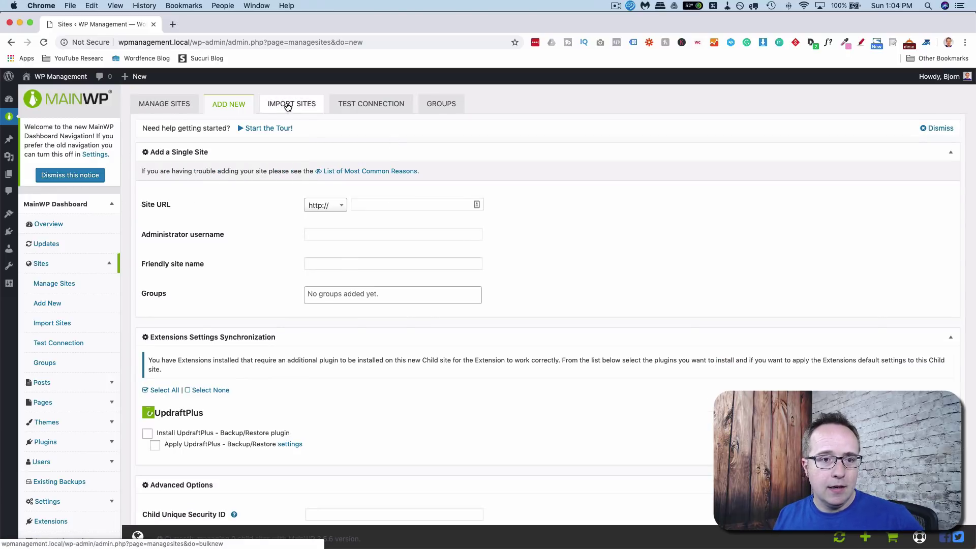
pyautogui.scroll(4, 490, 162)
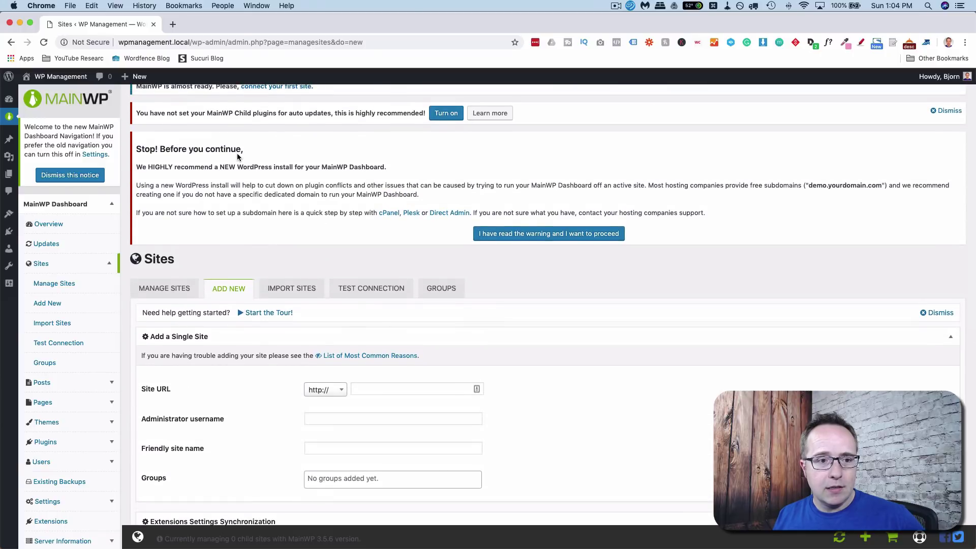
pyautogui.scroll(2, 237, 154)
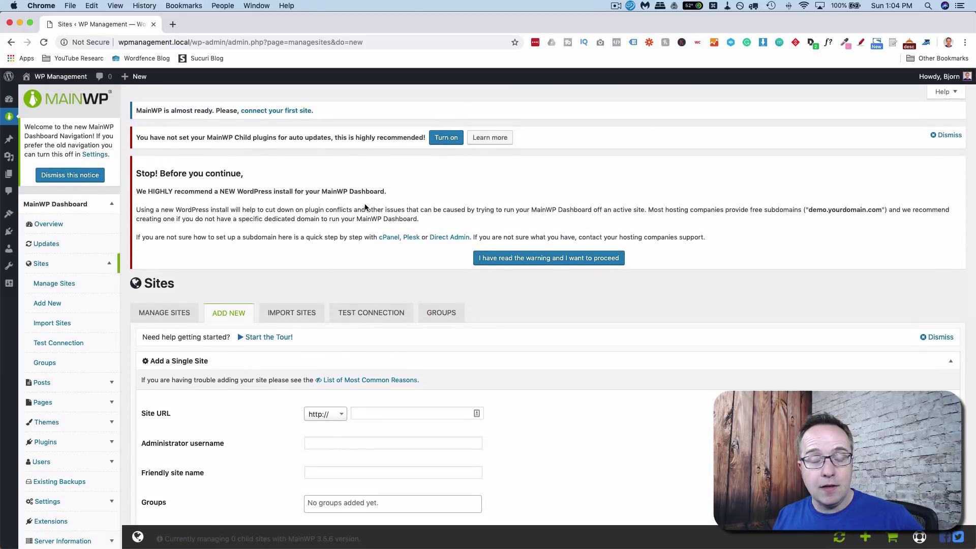
pyautogui.click(568, 260)
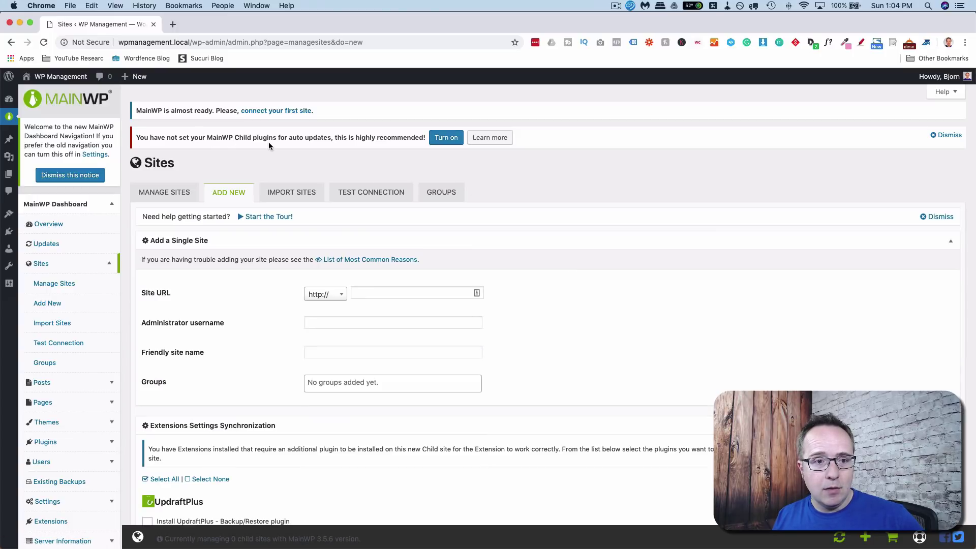
pyautogui.click(449, 141)
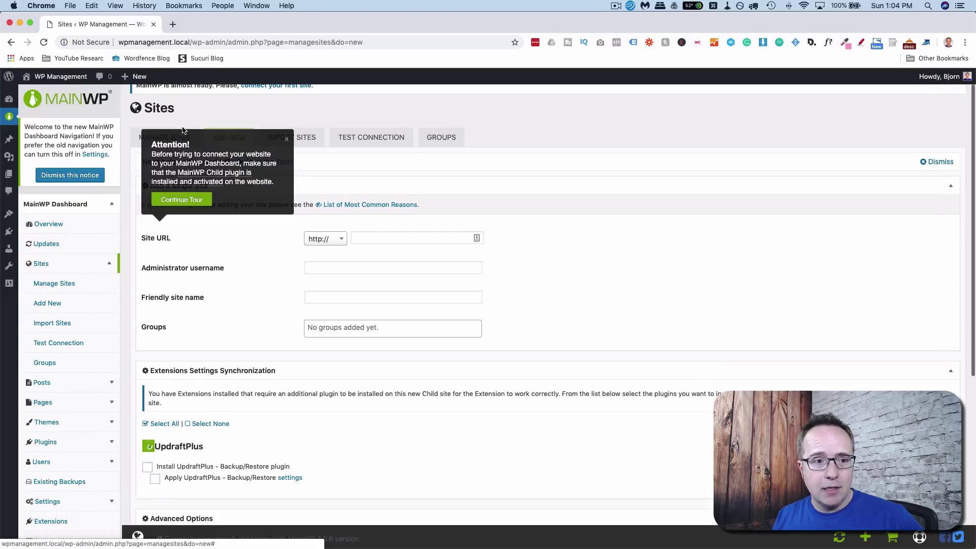
pyautogui.click(287, 141)
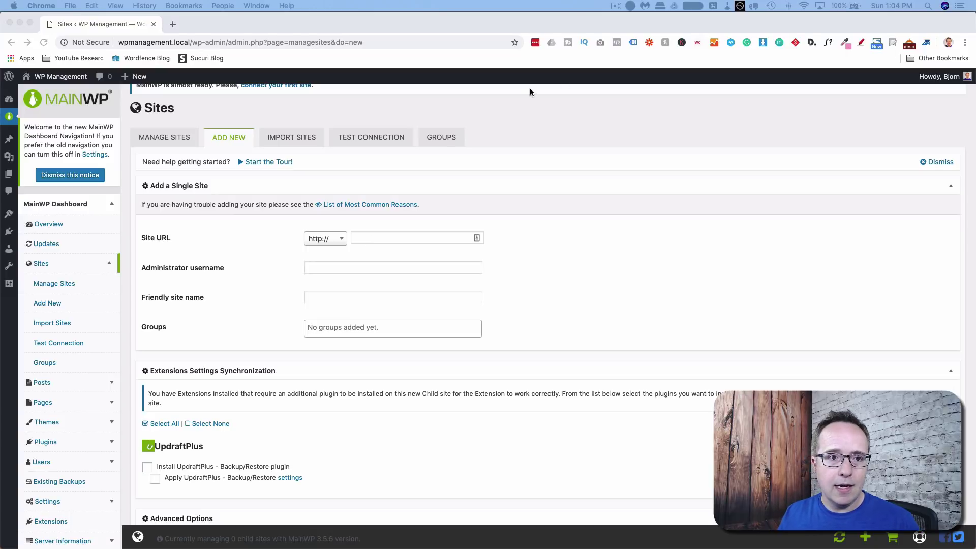
# - Dock the elementor2019.com site as a second tab beside the add-site form
pyautogui.moveTo(294, 90); pyautogui.dragTo(252, 25)
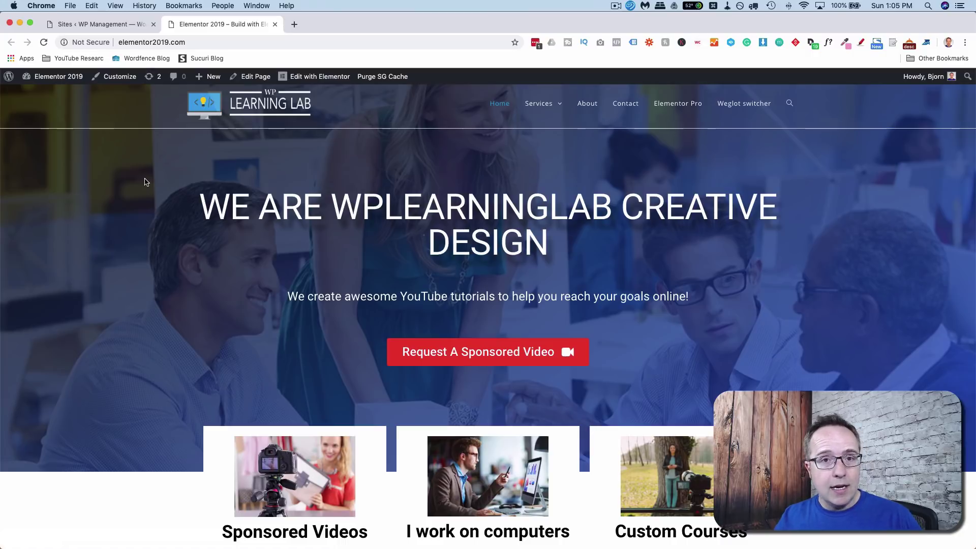
pyautogui.click(111, 26)
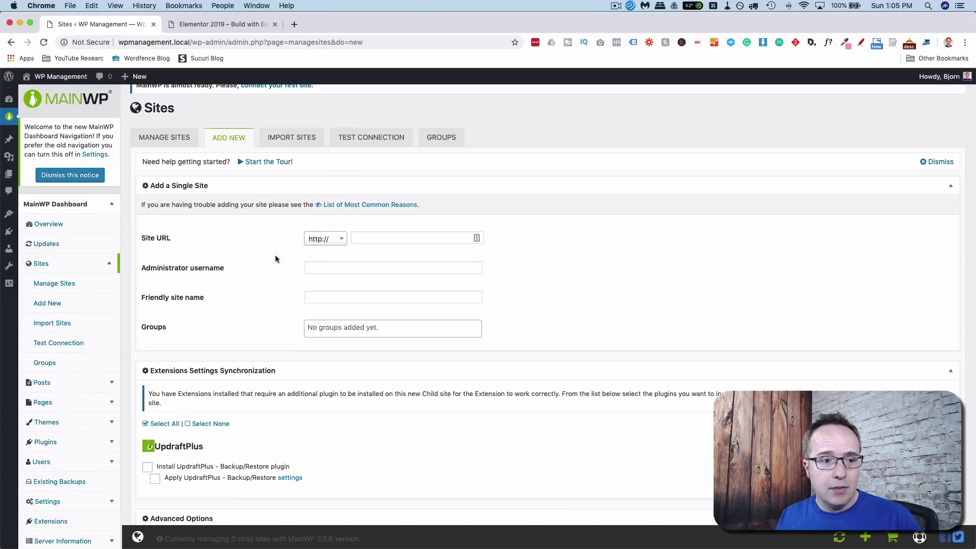
pyautogui.scroll(-2, 275, 268)
# - Copy the elementor2019.com address into the Site URL field
pyautogui.click(233, 26)
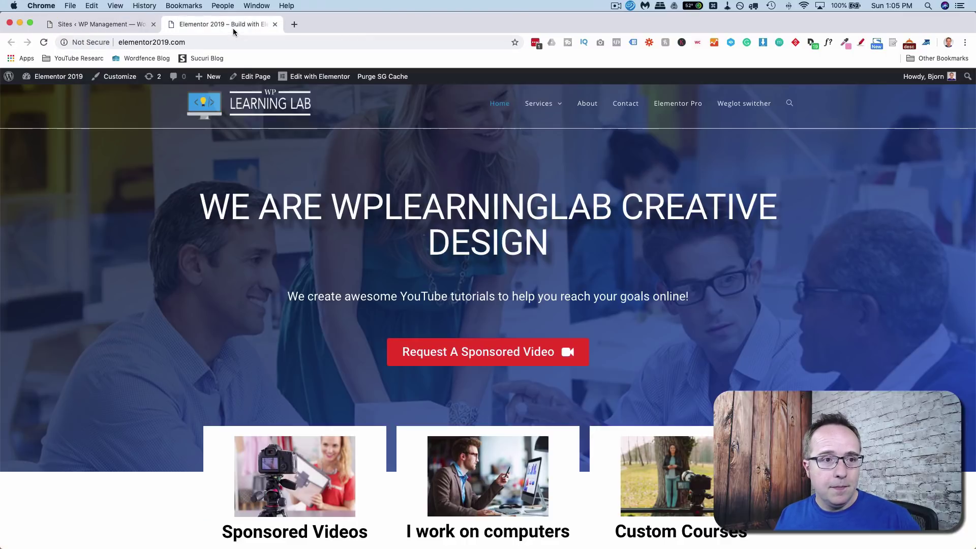
pyautogui.click(108, 41)
pyautogui.press('super+c')
pyautogui.click(125, 29)
pyautogui.click(361, 186)
pyautogui.press('super+v')
# - Enter the administrator username and the friendly site name 'Elementor 2019'
pyautogui.click(338, 216)
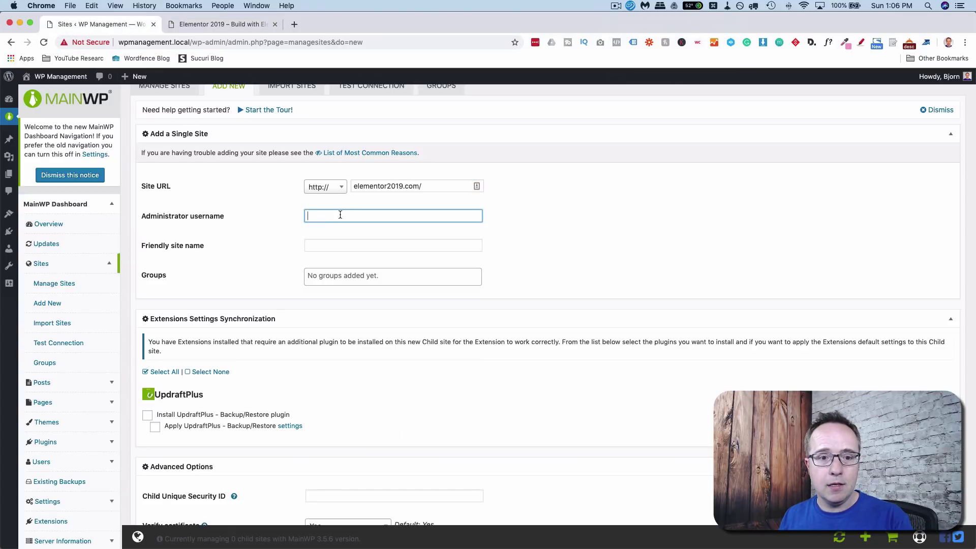
pyautogui.write('lywxn')
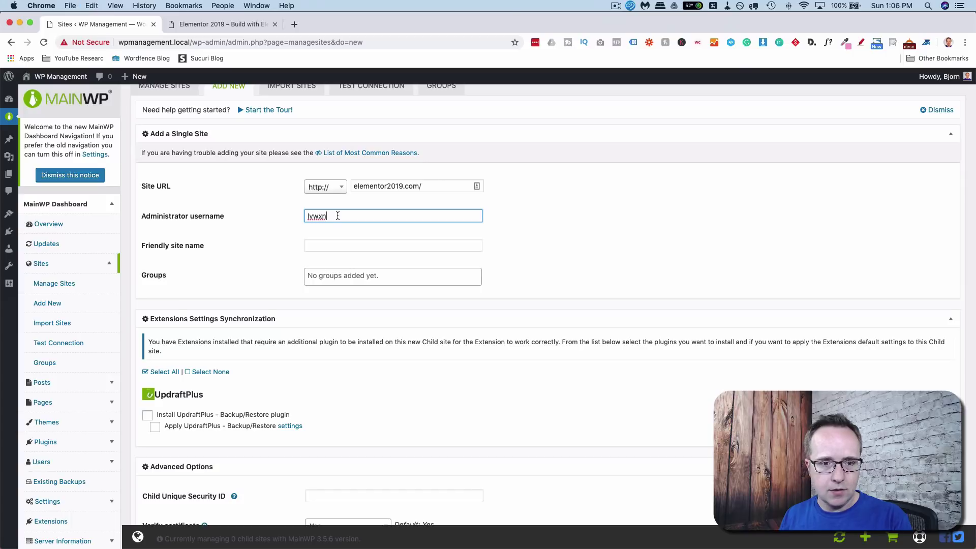
pyautogui.click(332, 244)
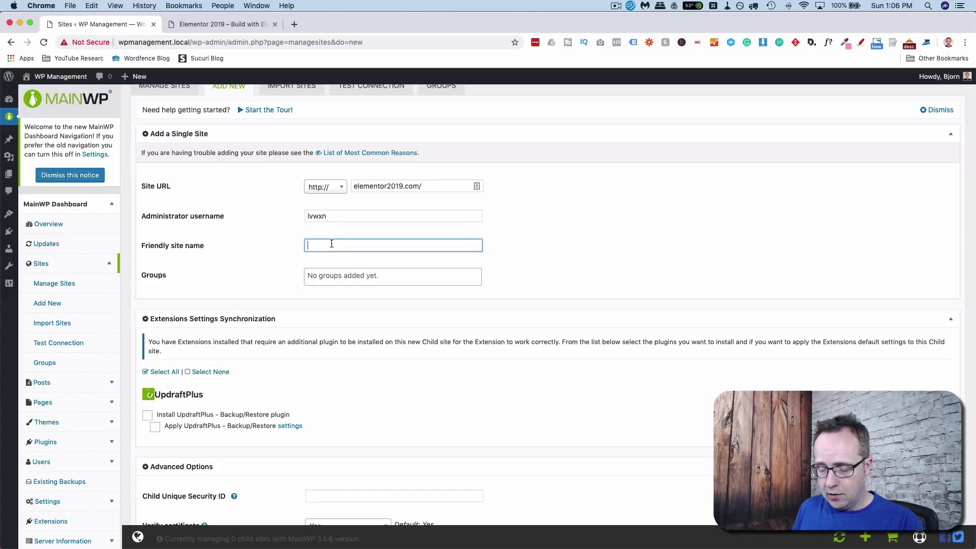
pyautogui.write('Elementor 2019')
# - Enable the UpdraftPlus install option without applying its default settings
pyautogui.scroll(-2, 273, 242)
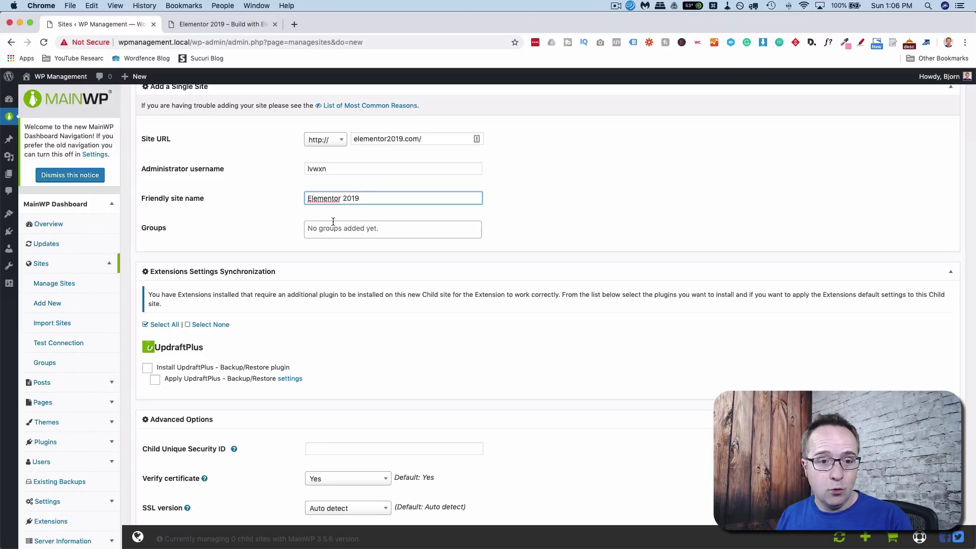
pyautogui.scroll(-6, 227, 231)
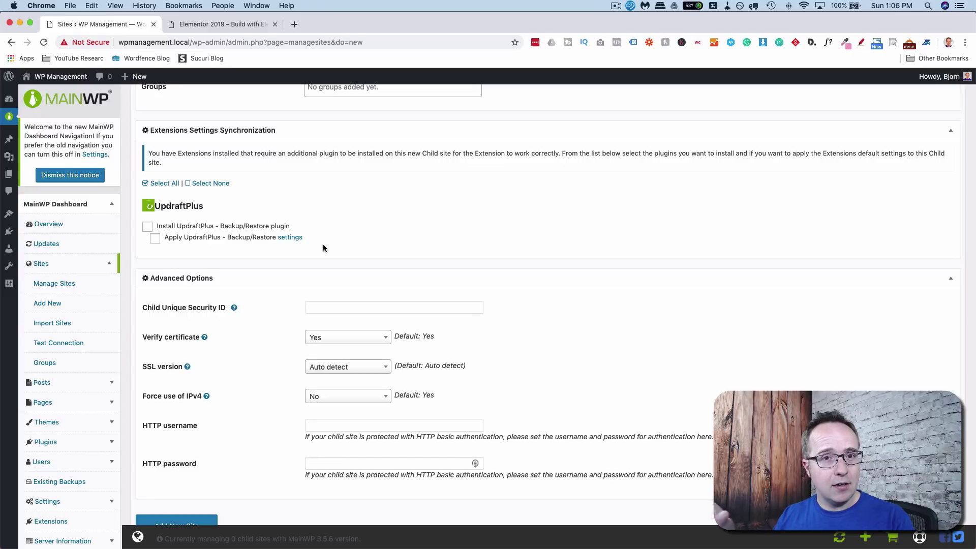
pyautogui.click(147, 227)
pyautogui.scroll(-2, 228, 245)
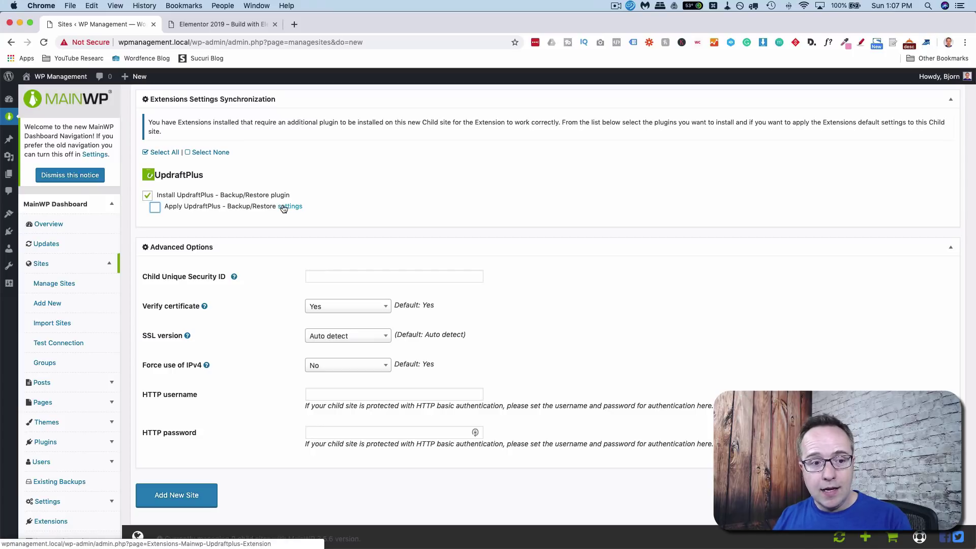
pyautogui.scroll(-1, 348, 198)
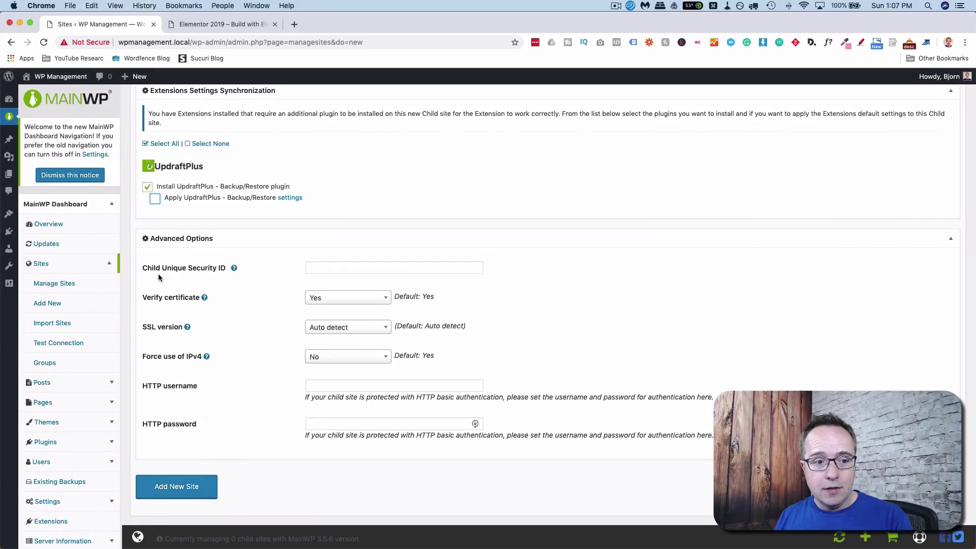
pyautogui.moveTo(143, 269); pyautogui.dragTo(225, 270)
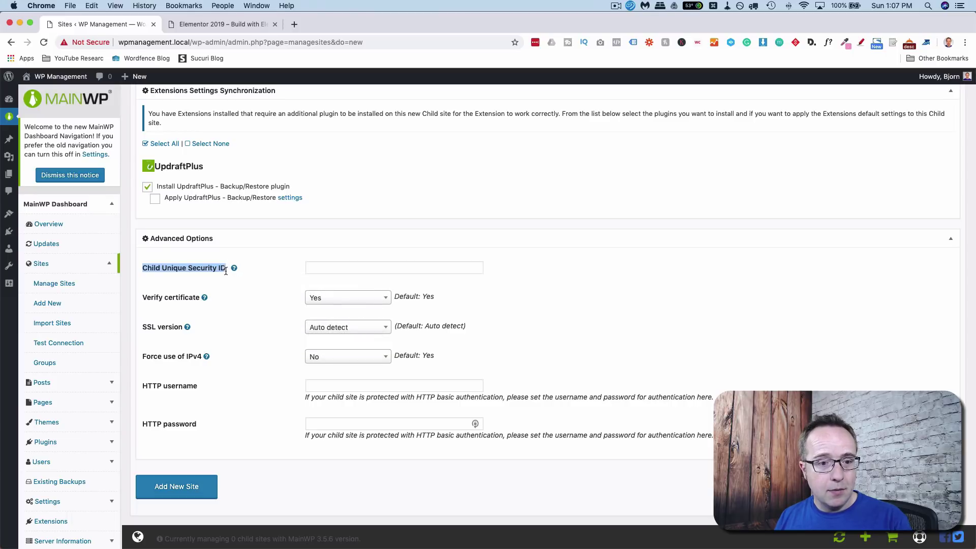
# - On elementor2019.com's admin, search for 'mainwp child', then install and activate the MainWP Child plugin
pyautogui.click(229, 26)
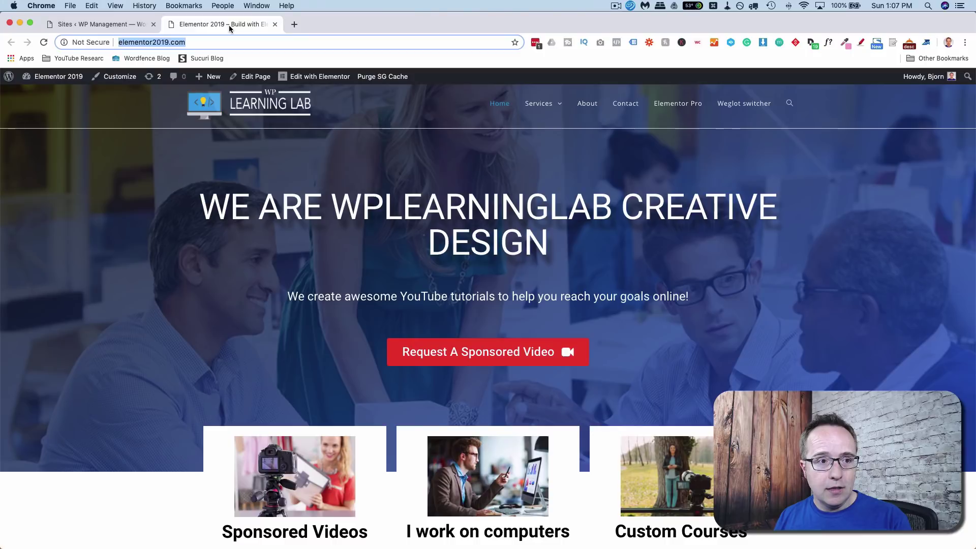
pyautogui.moveTo(72, 76)
pyautogui.click(39, 94)
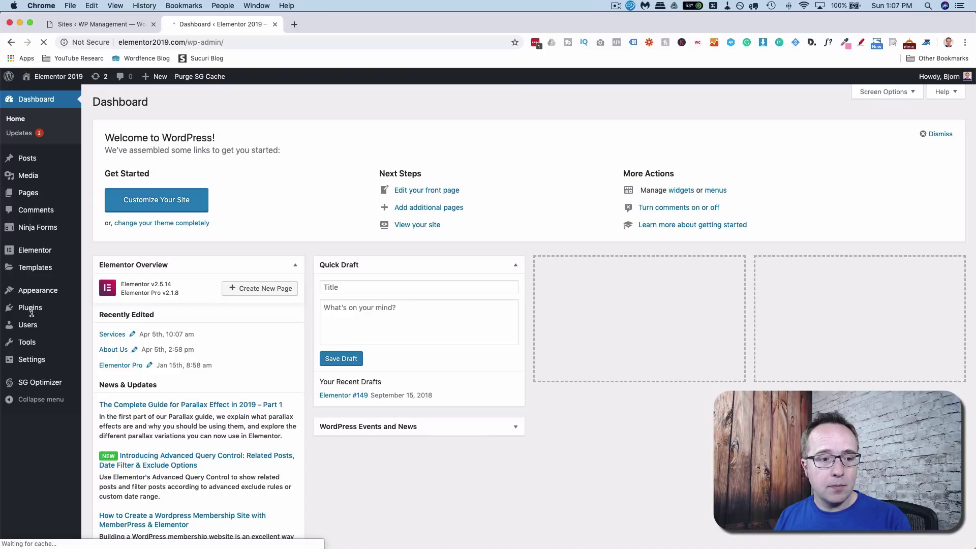
pyautogui.moveTo(32, 312)
pyautogui.click(99, 321)
pyautogui.write('mainwp child')
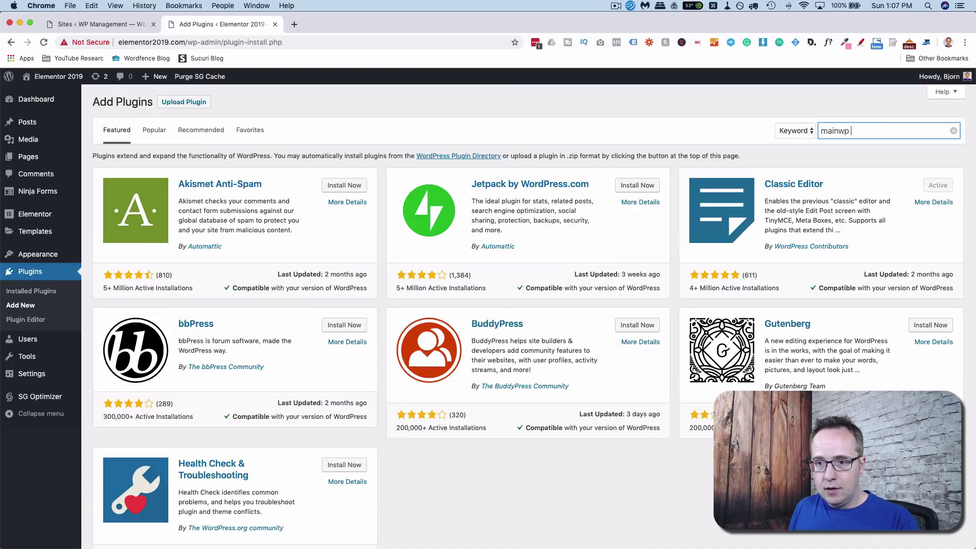
pyautogui.click(345, 186)
pyautogui.click(346, 189)
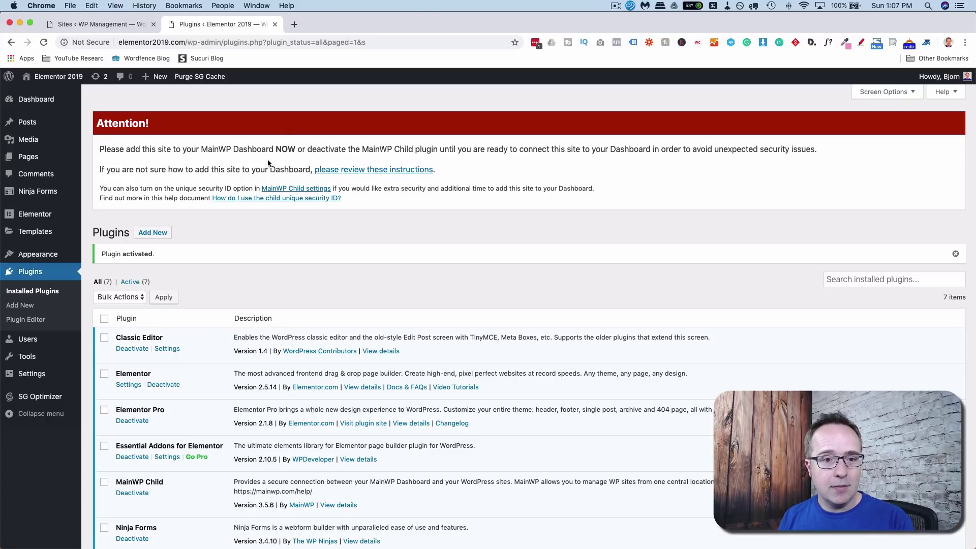
# - In MainWP Child settings, enable Require unique security ID and save changes
pyautogui.scroll(-3, 268, 163)
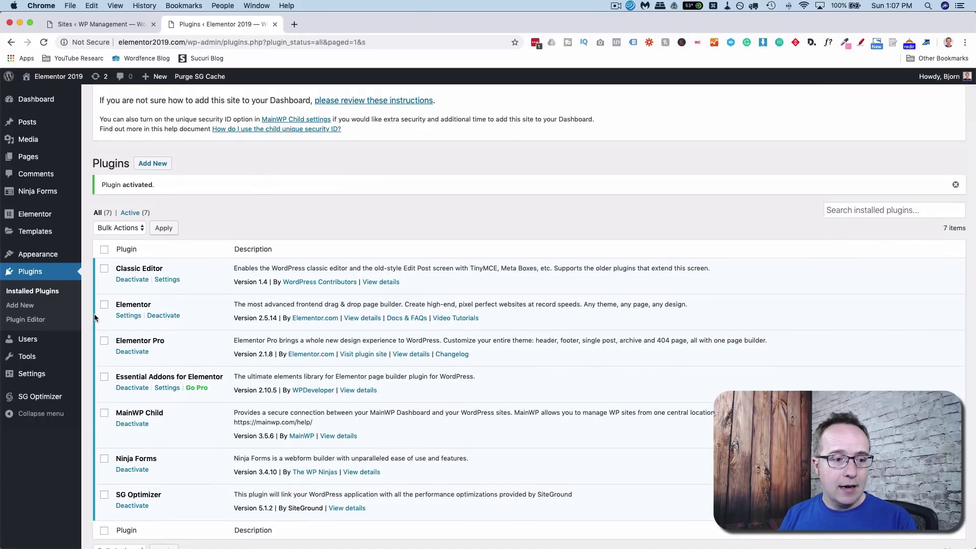
pyautogui.moveTo(55, 374)
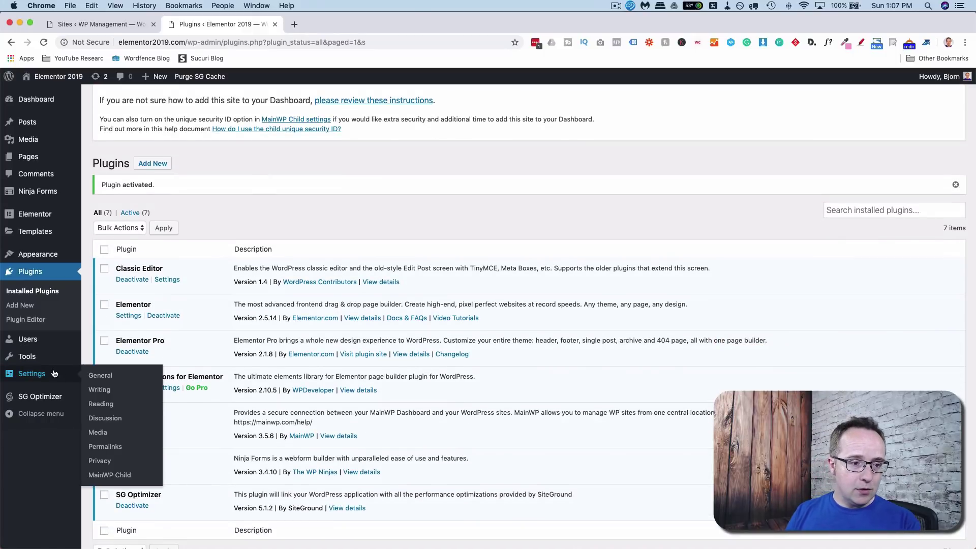
pyautogui.click(113, 476)
pyautogui.click(109, 219)
pyautogui.click(142, 270)
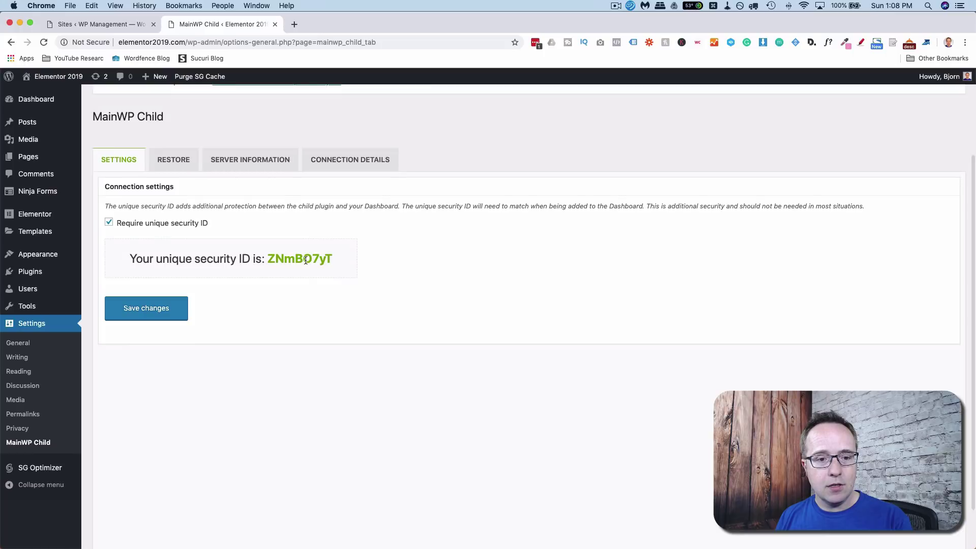
# - Copy the child site's unique security ID into MainWP's Child Unique Security ID field
pyautogui.doubleClick(305, 260)
pyautogui.rightClick(306, 260)
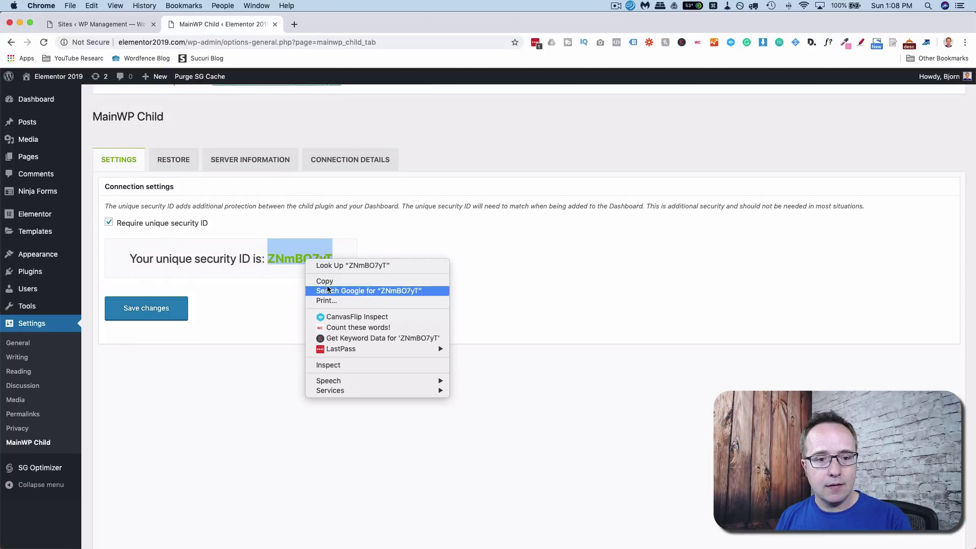
pyautogui.click(320, 280)
pyautogui.click(100, 23)
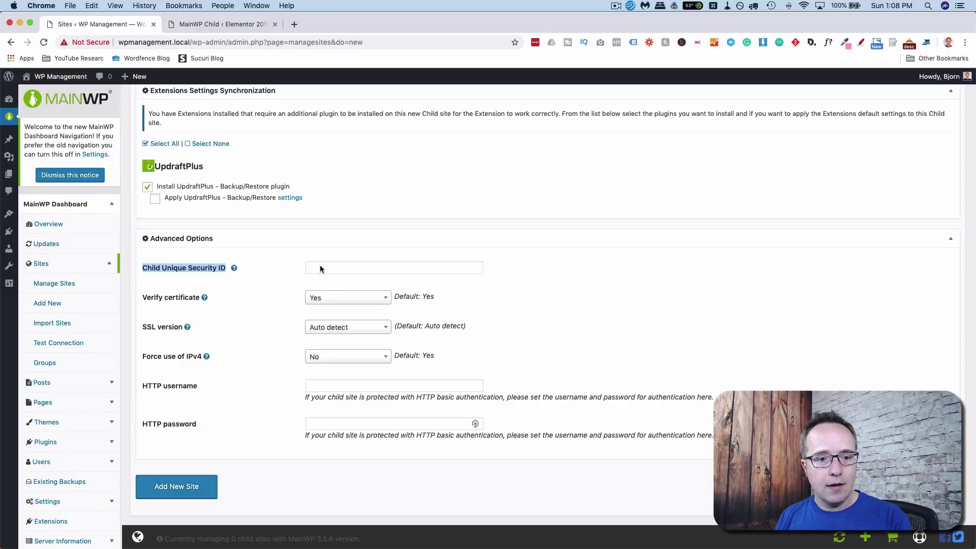
pyautogui.click(333, 262)
pyautogui.press('super+v')
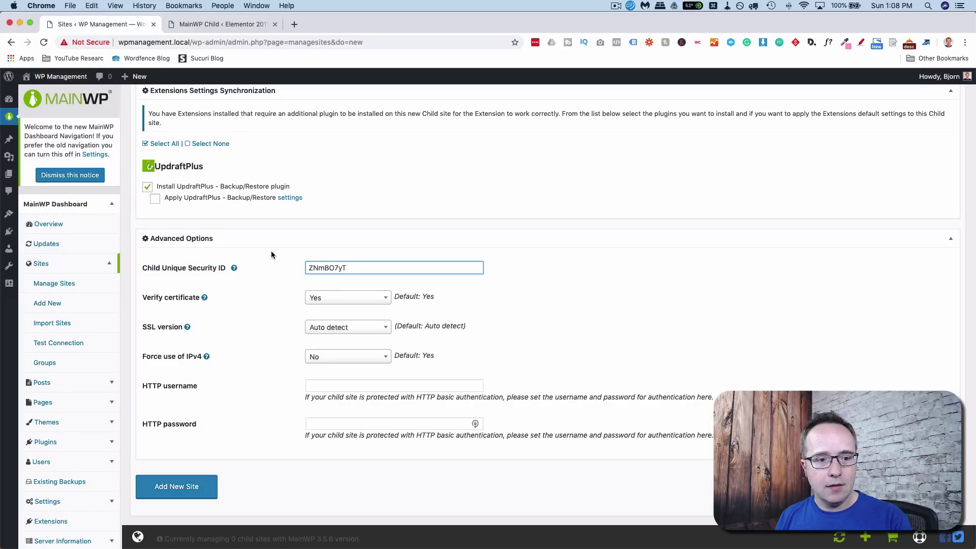
# - Set Verify certificate to No and leave SSL version on Auto detect
pyautogui.scroll(-1, 271, 255)
pyautogui.moveTo(206, 299)
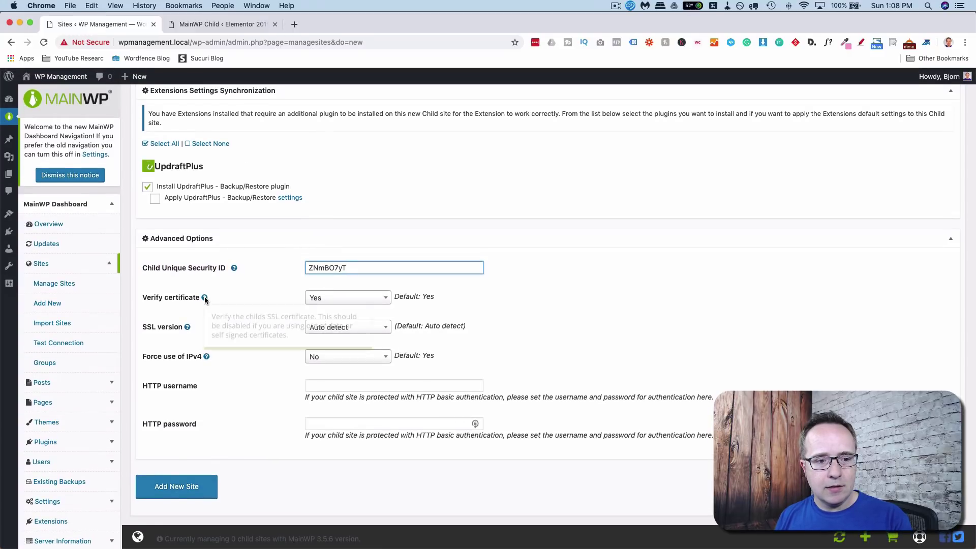
pyautogui.click(329, 299)
pyautogui.click(330, 338)
pyautogui.hotkey('ctrl', 'Tab')
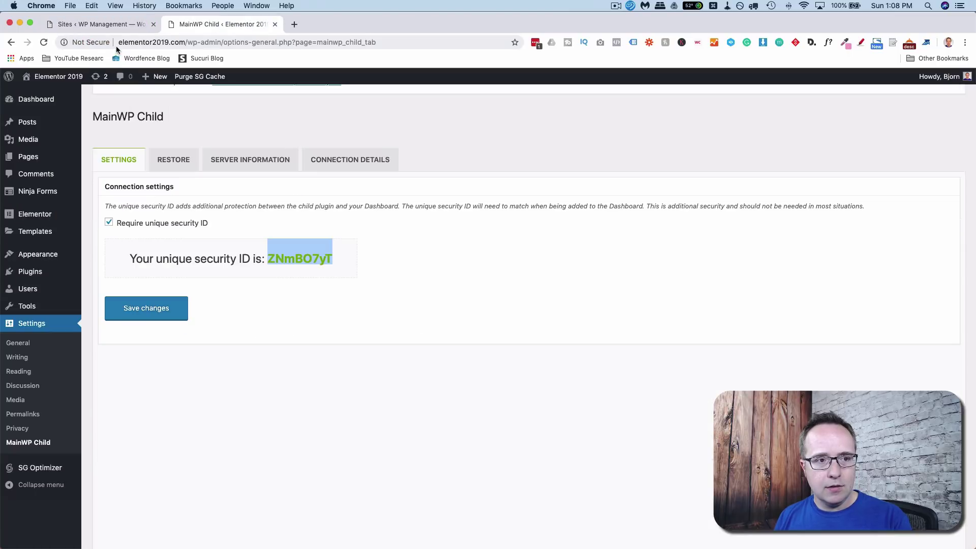
pyautogui.click(111, 27)
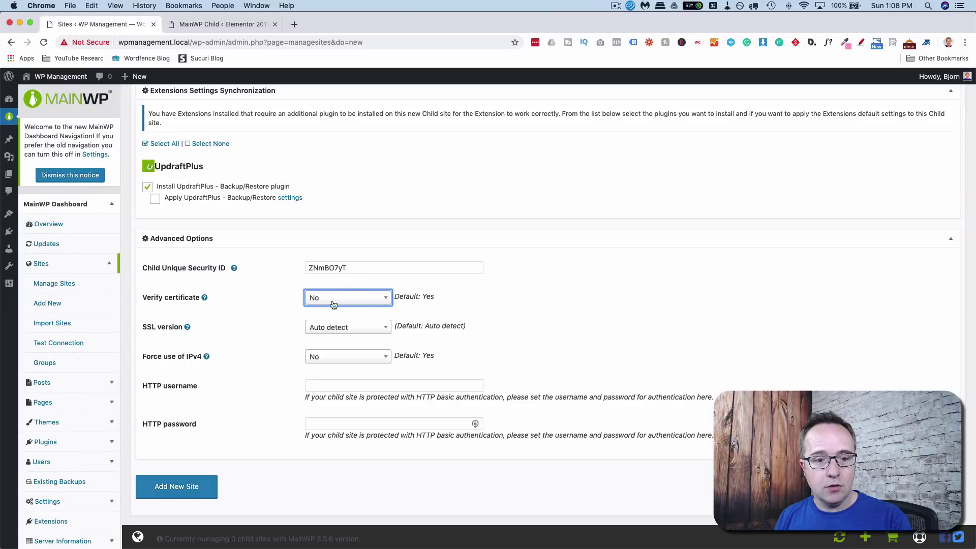
pyautogui.scroll(-1, 305, 321)
pyautogui.click(311, 325)
pyautogui.click(321, 333)
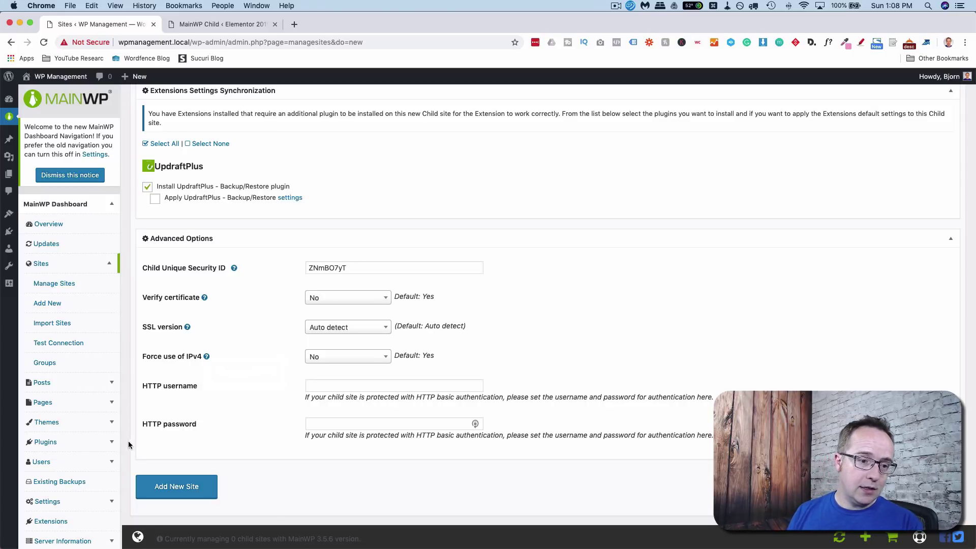
# - Add Elementor 2019 as a MainWP site, then install and activate UpdraftPlus from a search for 'updraft plus'
pyautogui.click(170, 487)
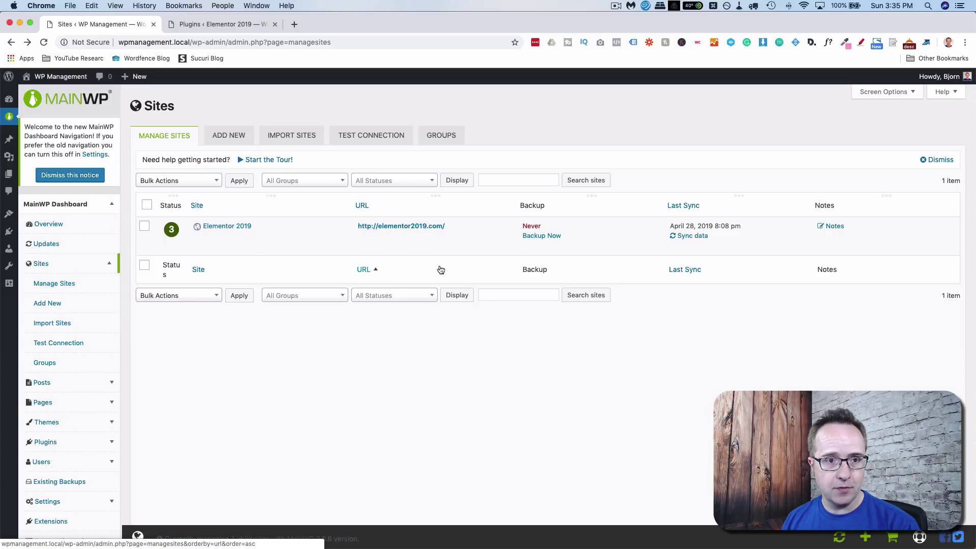
pyautogui.click(213, 24)
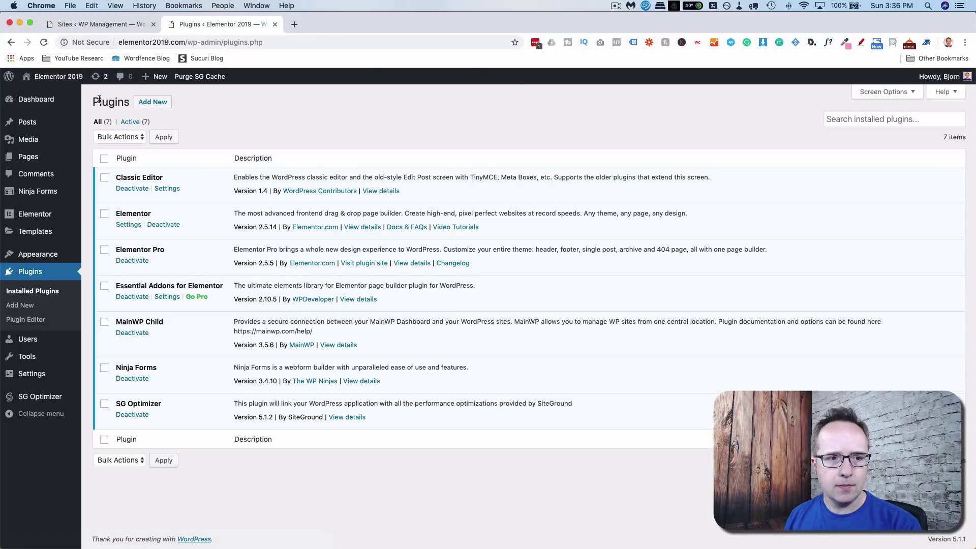
pyautogui.click(152, 101)
pyautogui.click(845, 159)
pyautogui.write('updraft plus')
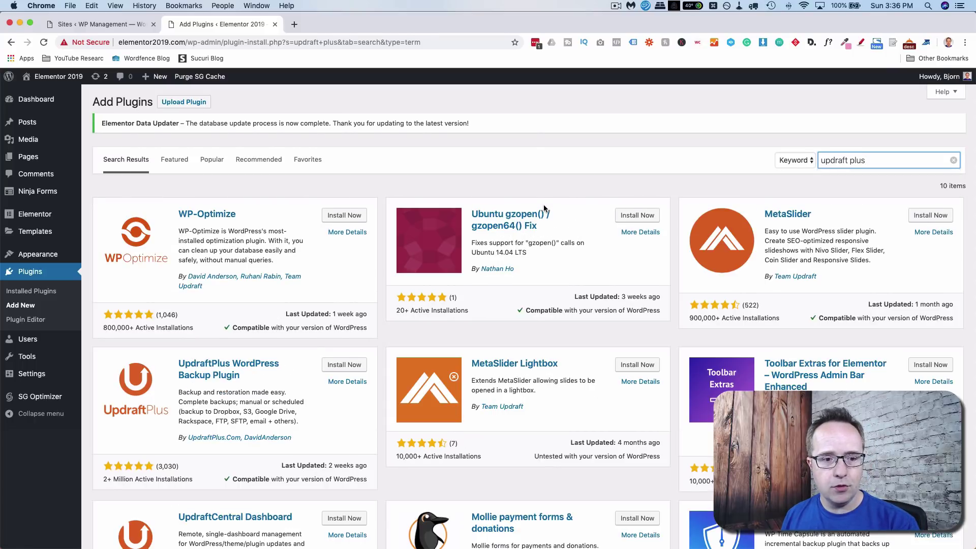
pyautogui.scroll(-3, 544, 209)
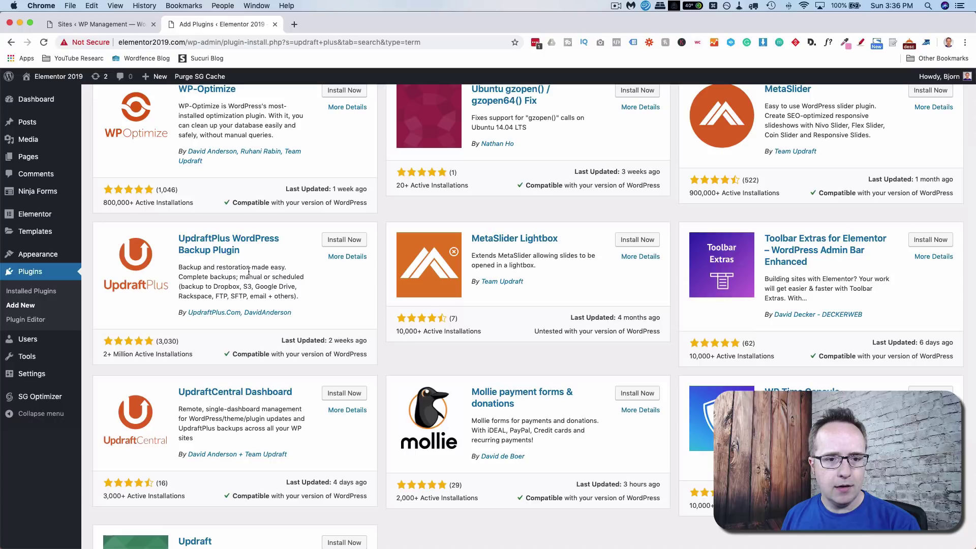
pyautogui.click(347, 242)
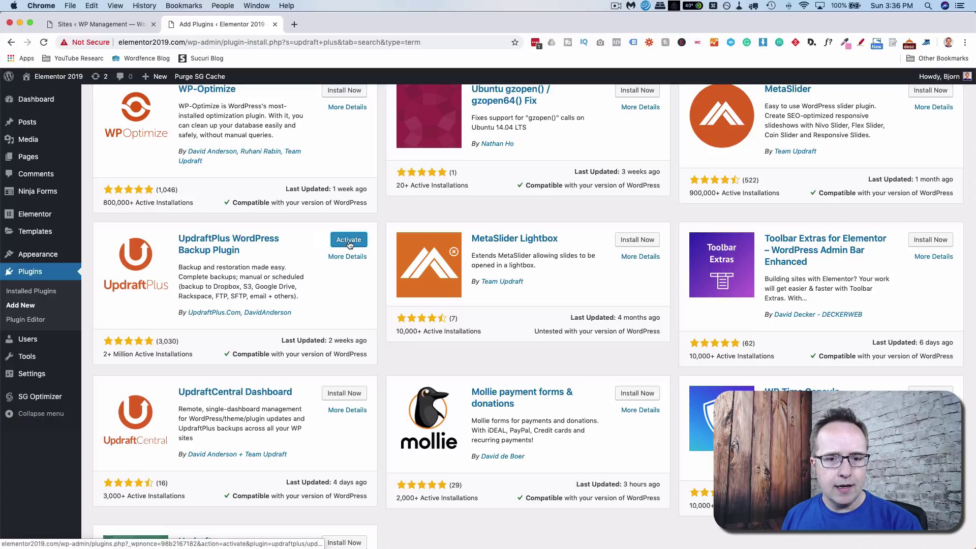
pyautogui.click(349, 240)
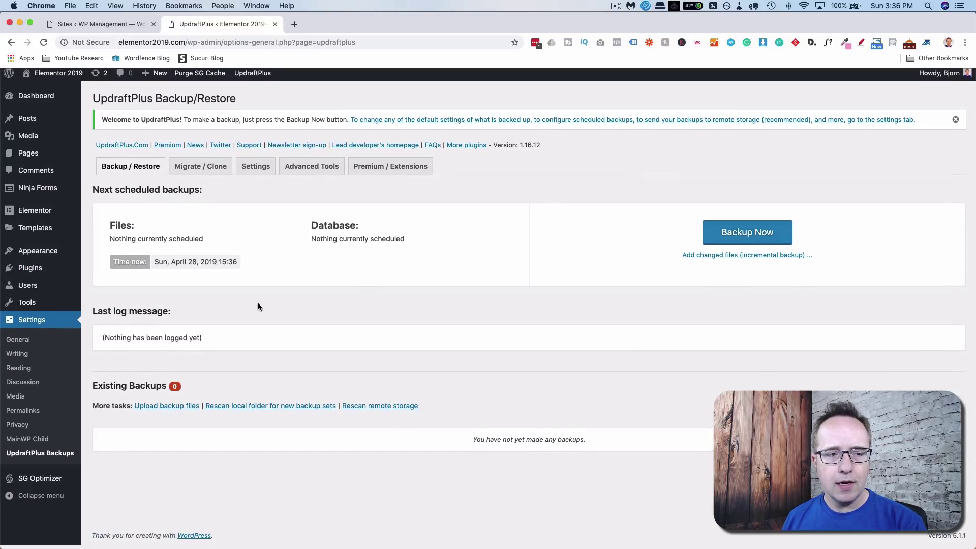
# - Try Elementor 2019's Updraftplus Backup/Restore link, go back, and run Sync data on its row
pyautogui.click(114, 24)
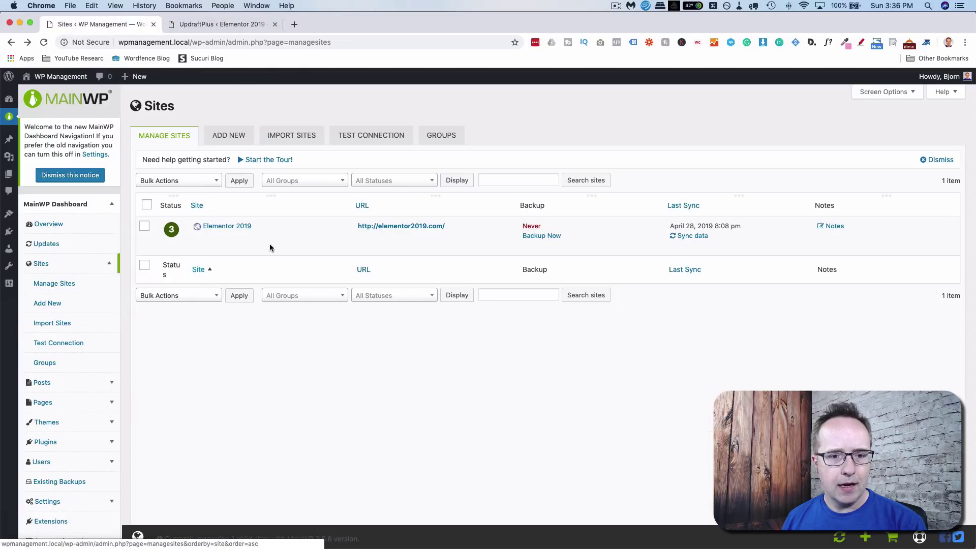
pyautogui.moveTo(292, 236)
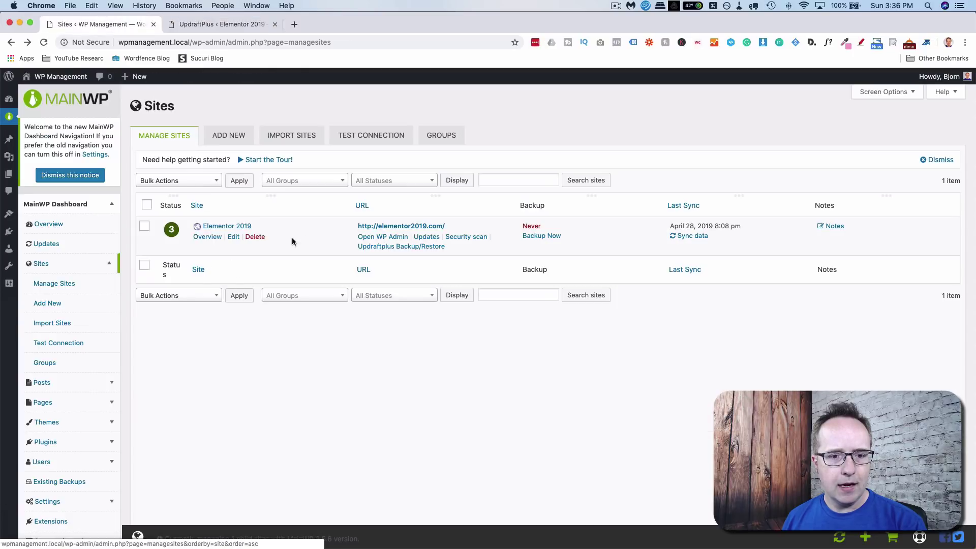
pyautogui.click(427, 247)
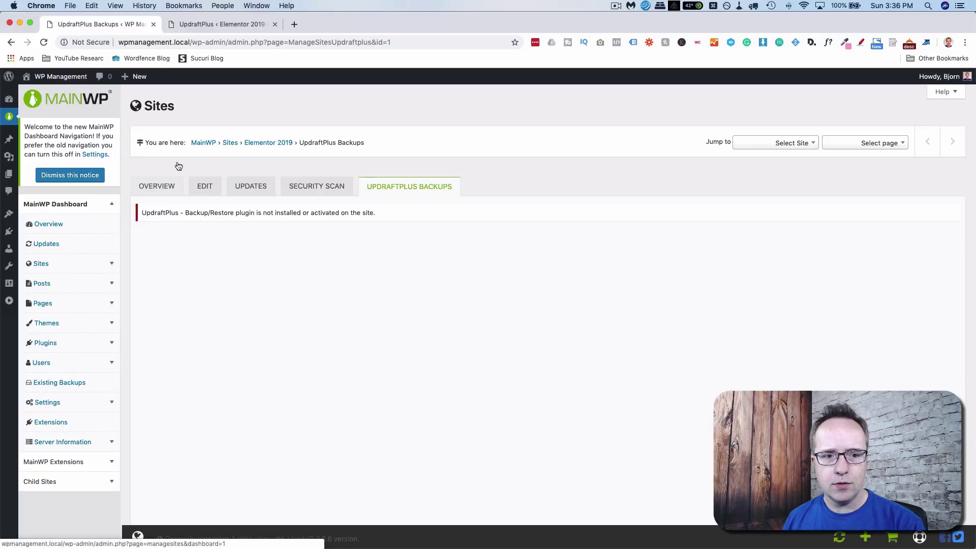
pyautogui.click(9, 43)
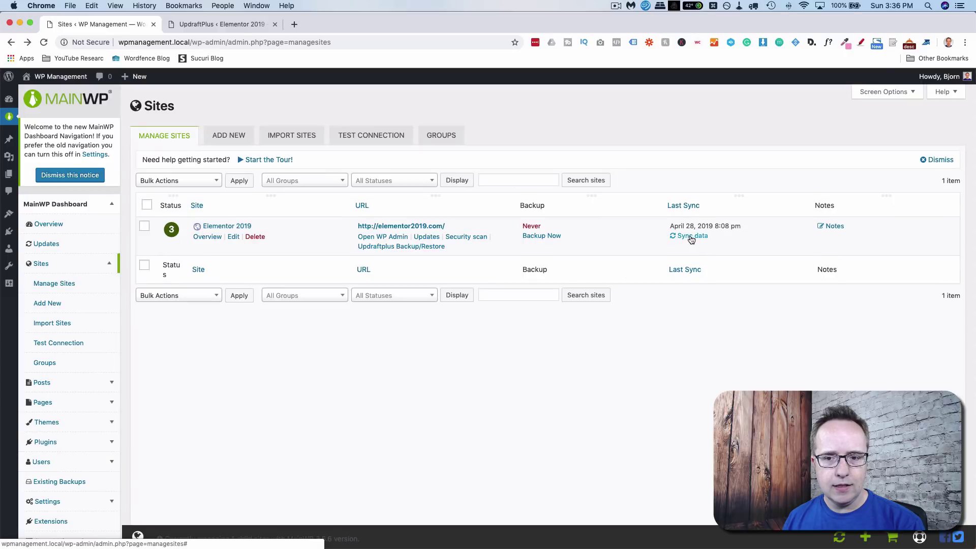
pyautogui.click(693, 236)
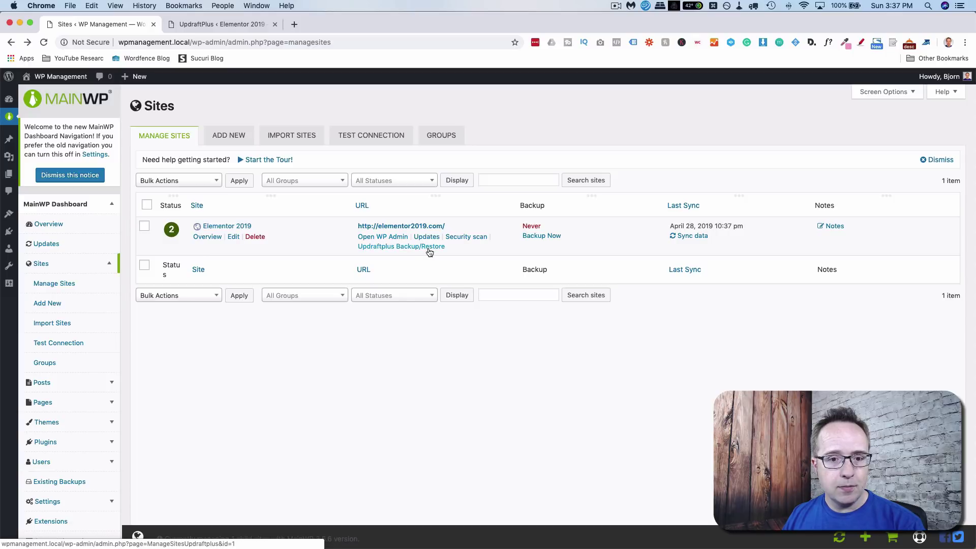
# - Open Updraftplus Backup/Restore under Elementor 2019 in MainWP
pyautogui.click(422, 247)
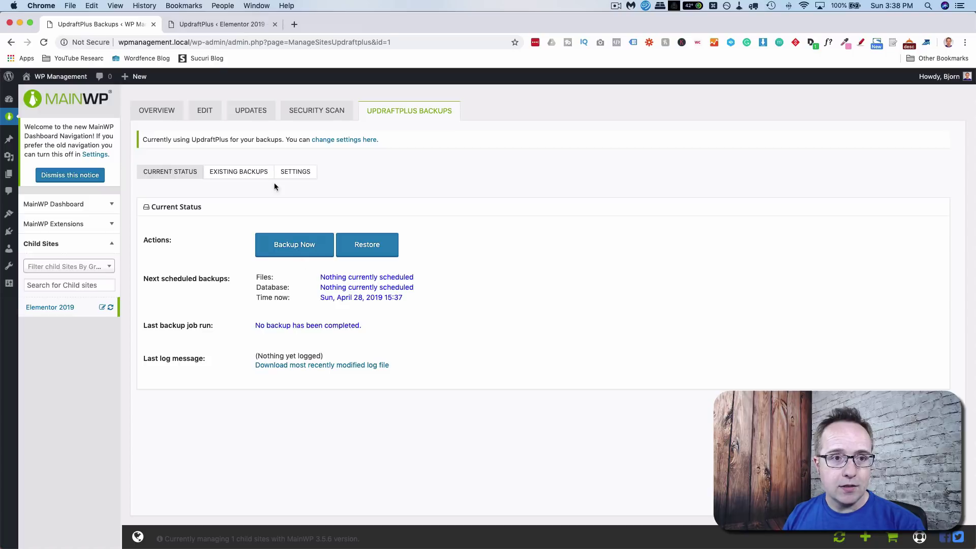
# - Open the Settings tab of UpdraftPlus on elementor2019.com and look over its options
pyautogui.click(215, 24)
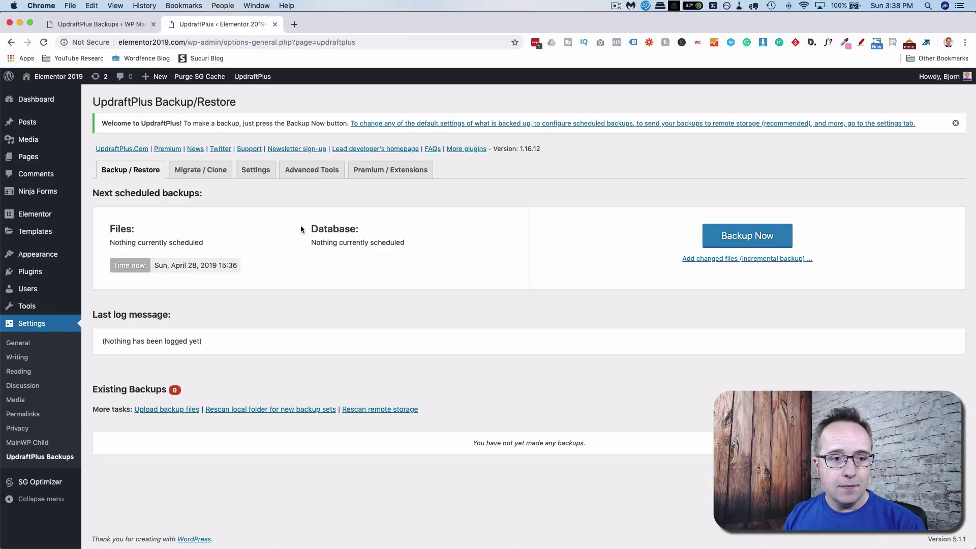
pyautogui.click(317, 176)
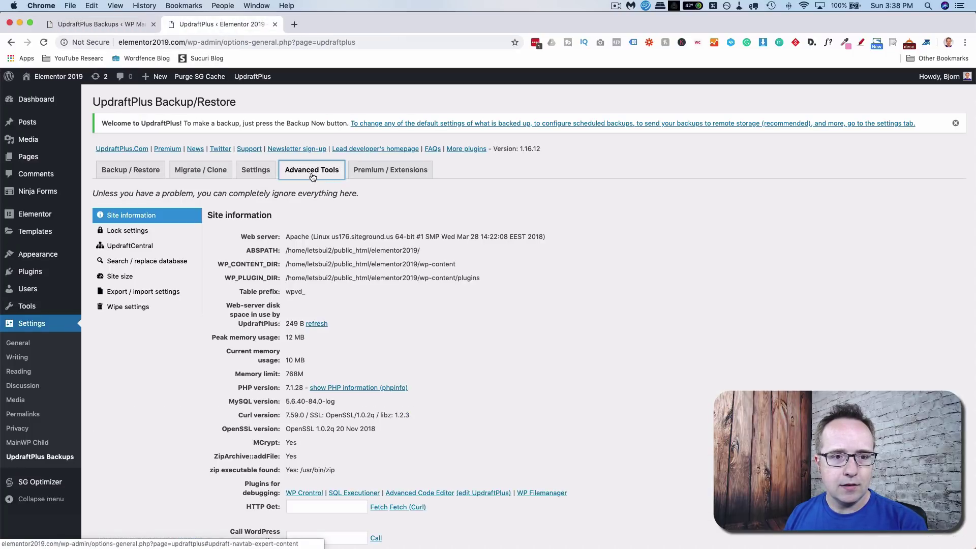
pyautogui.click(256, 170)
pyautogui.scroll(-2, 188, 218)
pyautogui.scroll(-1, 187, 218)
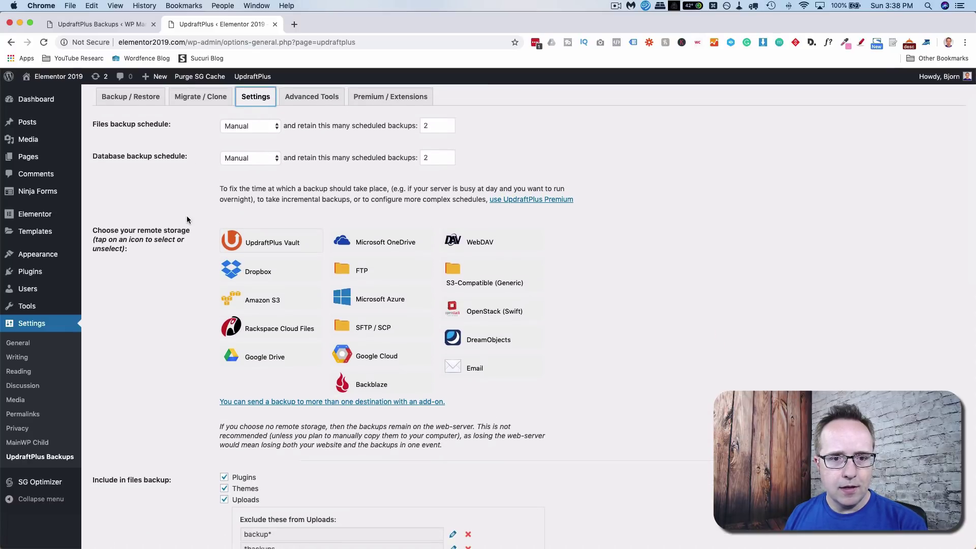
pyautogui.scroll(-3, 187, 219)
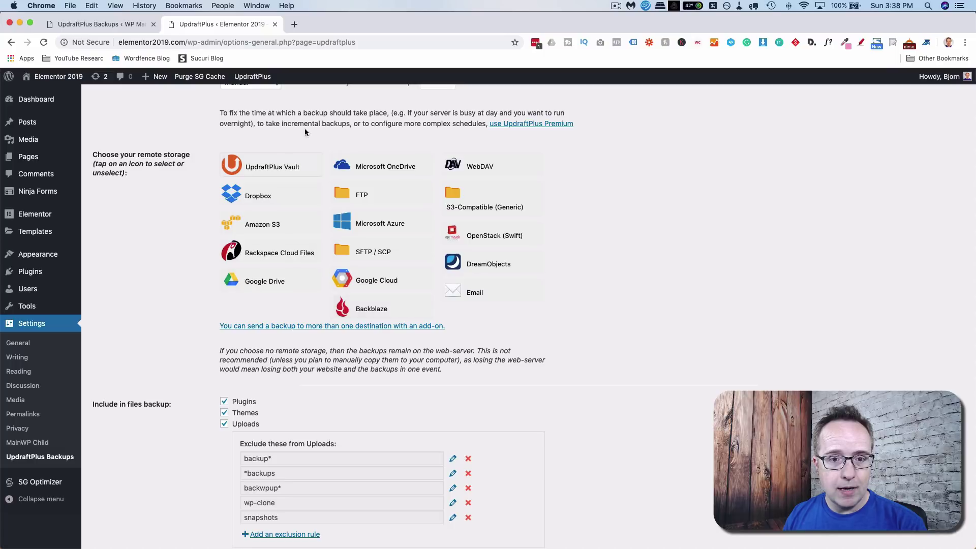
pyautogui.scroll(1, 181, 246)
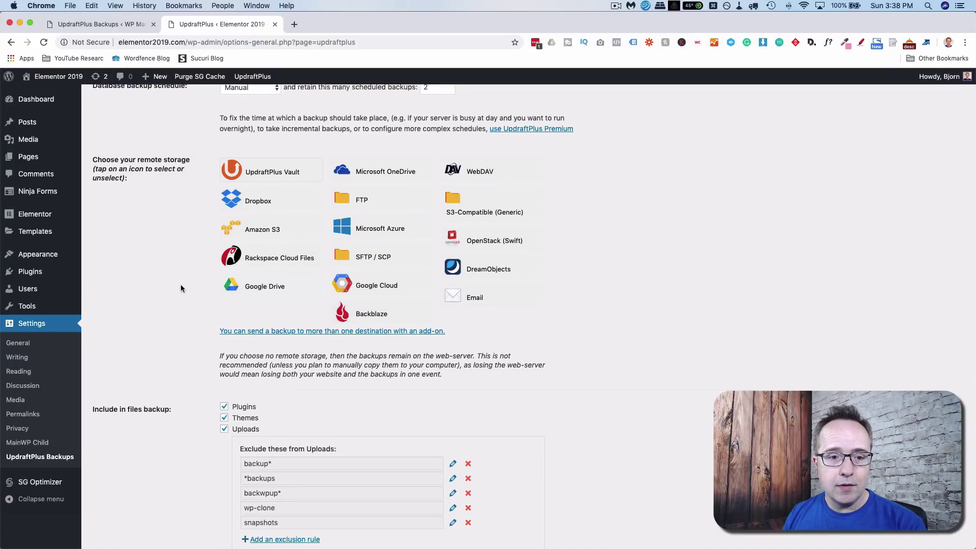
# - Choose Google Drive as remote storage, keeping the Drive folder name UpdraftPlus
pyautogui.click(273, 289)
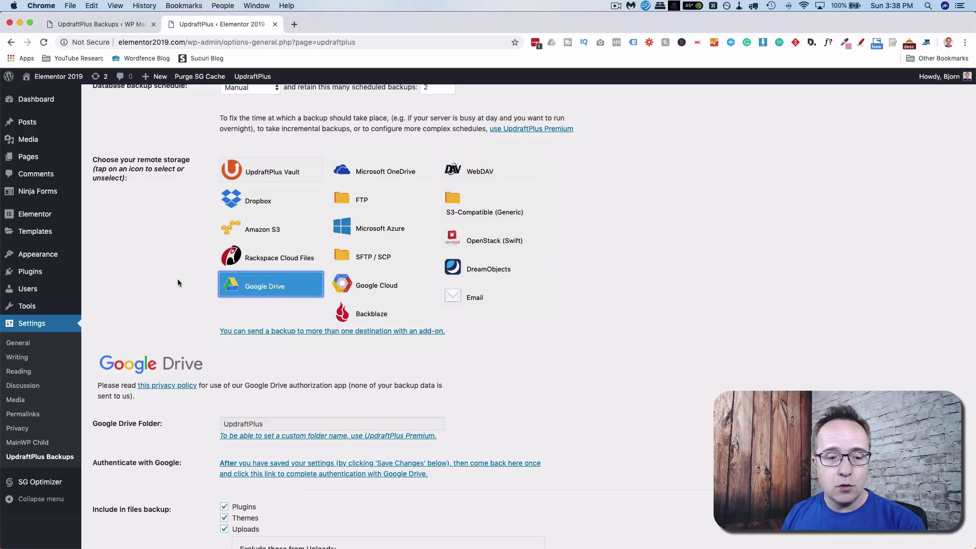
pyautogui.scroll(-4, 178, 279)
pyautogui.doubleClick(245, 329)
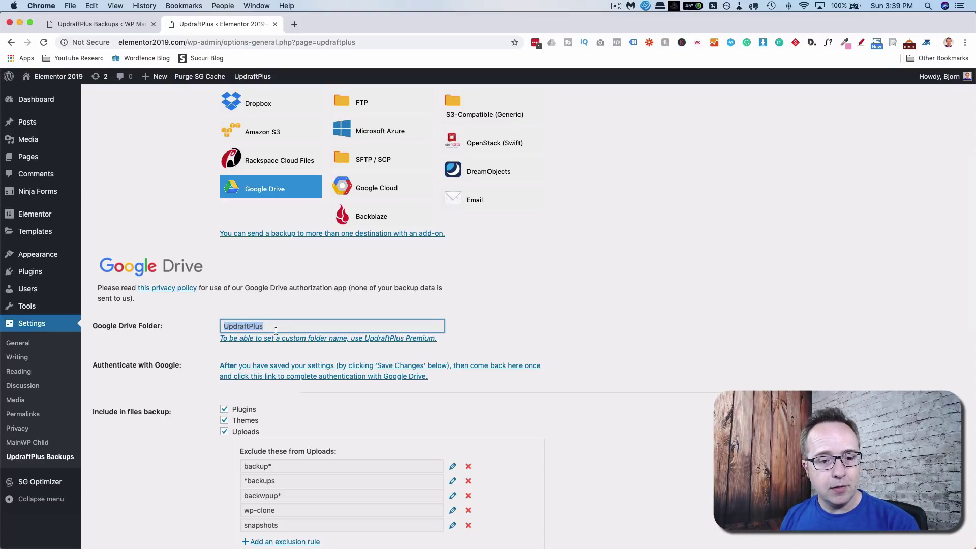
pyautogui.scroll(-5, 193, 322)
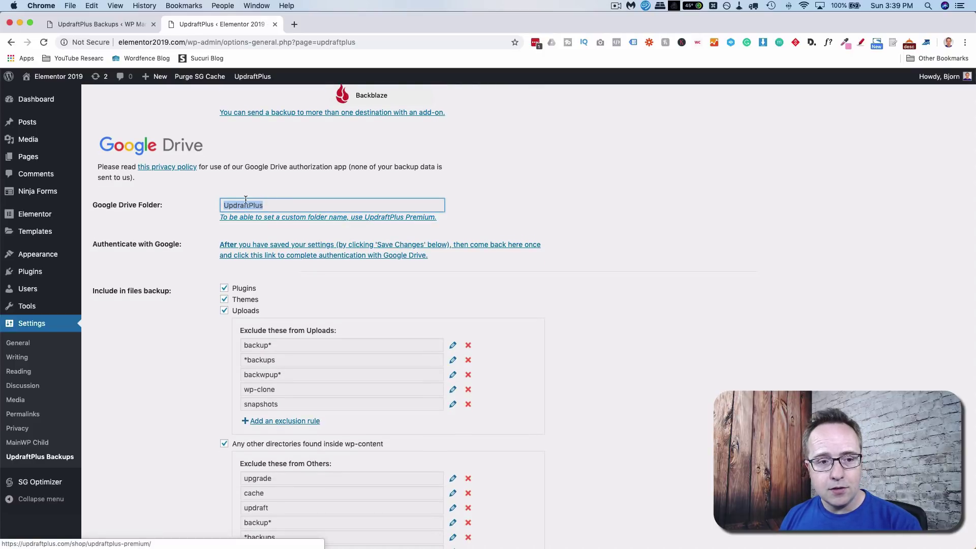
pyautogui.click(197, 225)
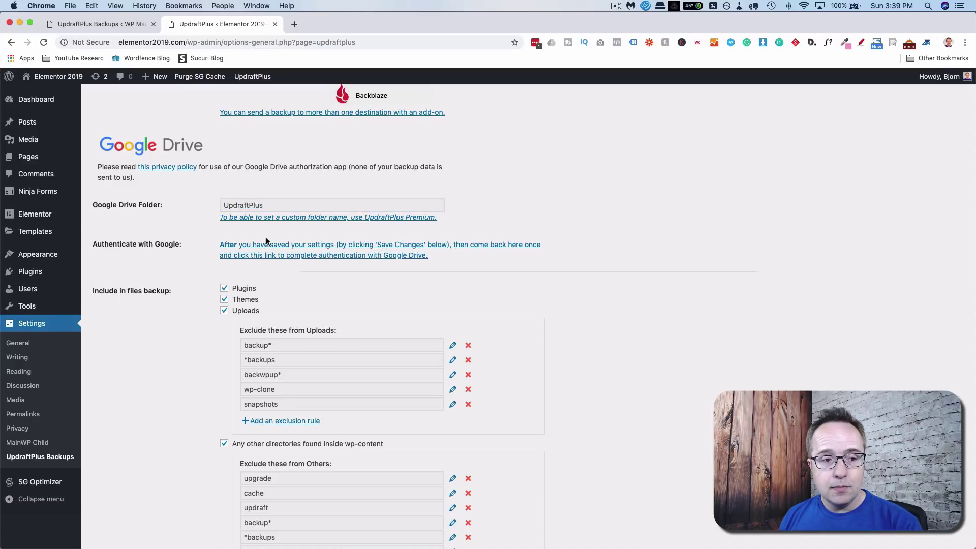
pyautogui.scroll(-10, 189, 288)
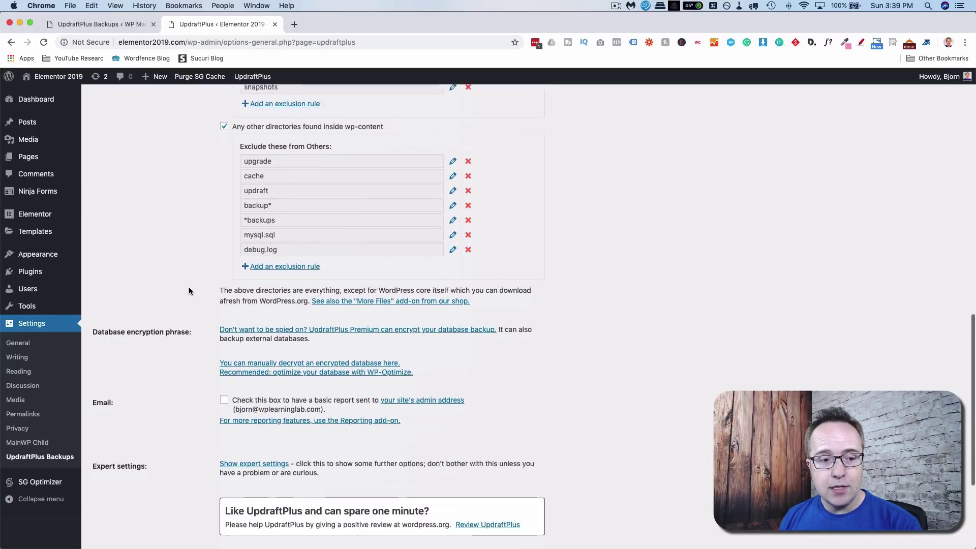
pyautogui.scroll(-5, 188, 291)
# - Save the UpdraftPlus settings, then authorize Google Drive with the Google account and complete setup
pyautogui.click(239, 391)
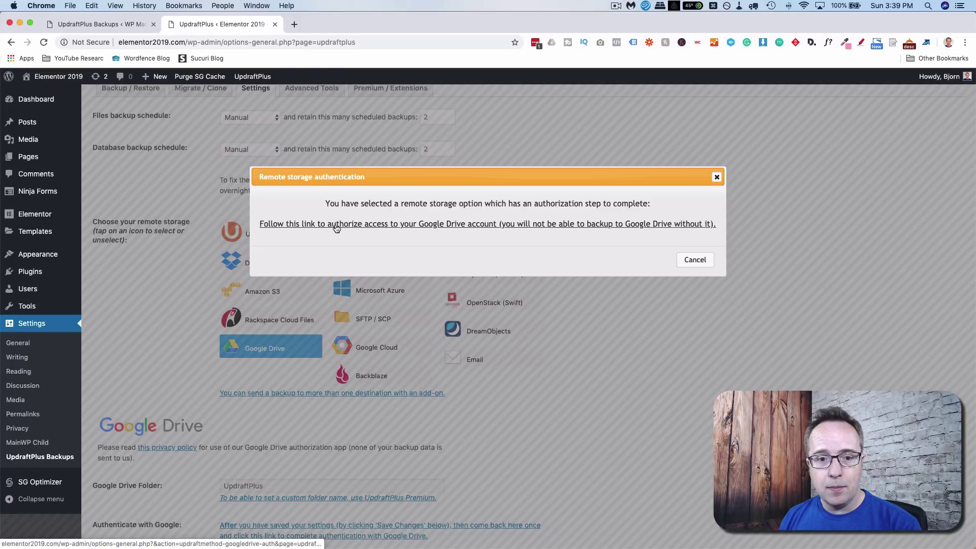
pyautogui.click(302, 225)
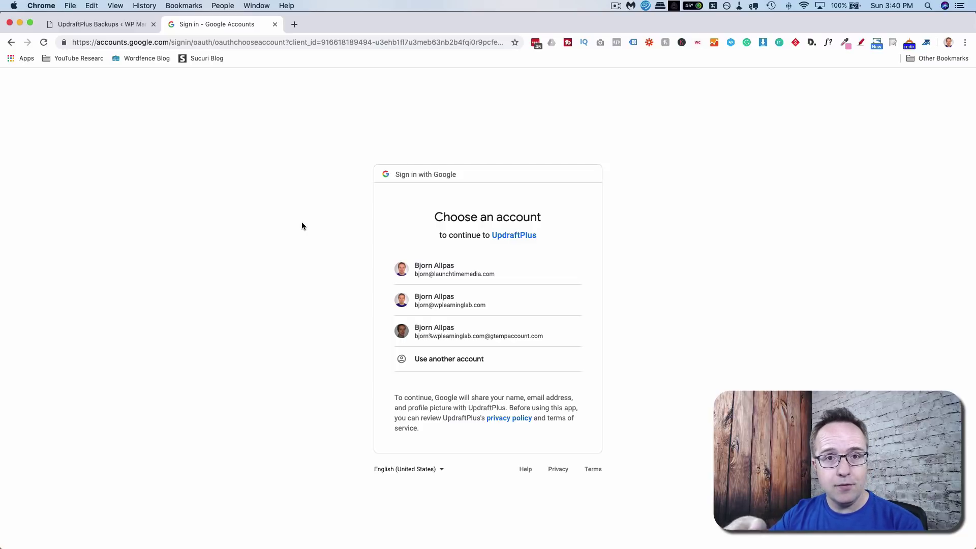
pyautogui.click(459, 270)
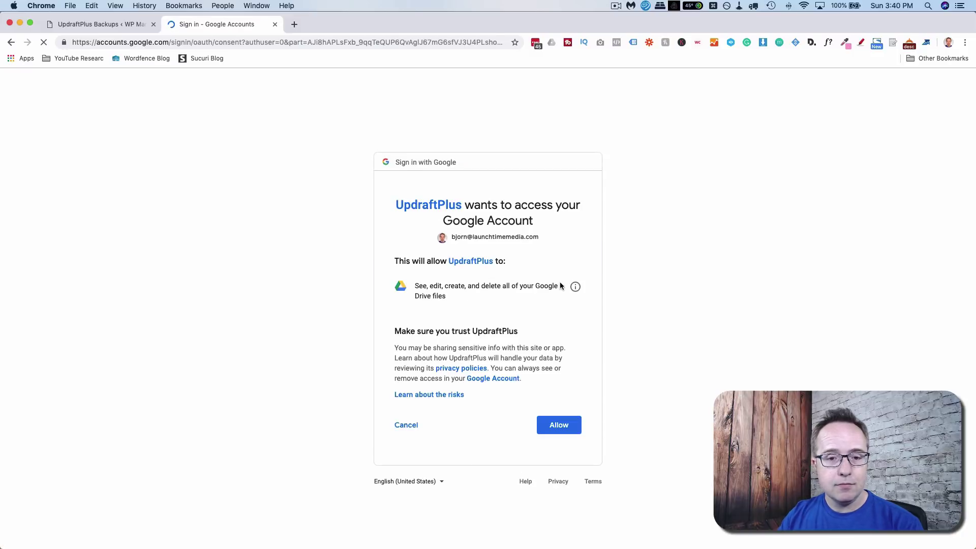
pyautogui.click(569, 426)
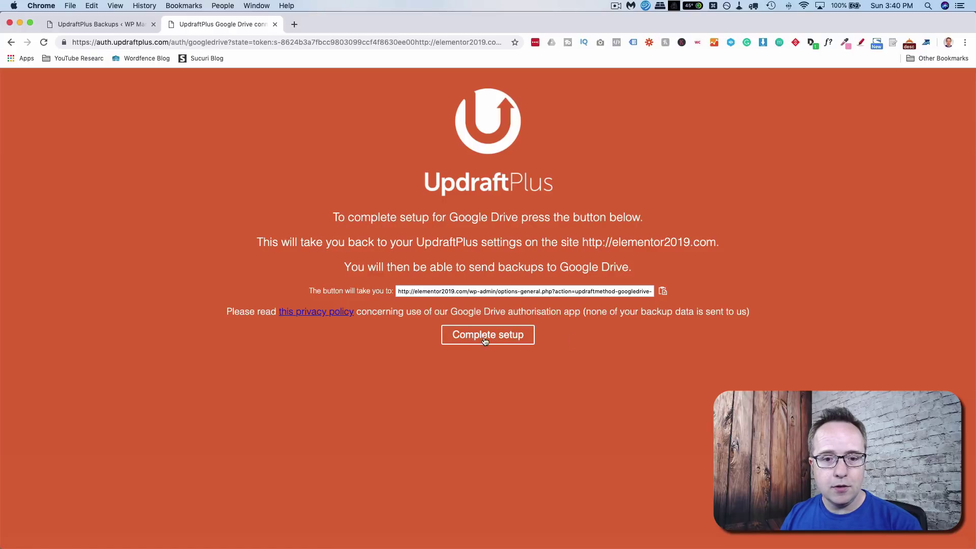
pyautogui.click(484, 338)
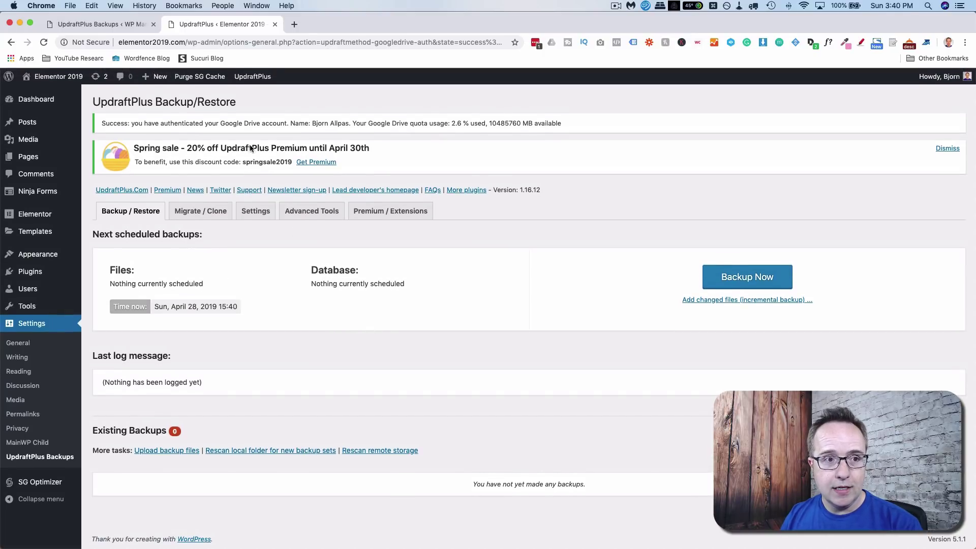
# - Back in MainWP, sync data with Elementor 2019 and reopen its UpdraftPlus Backups tab
pyautogui.click(99, 24)
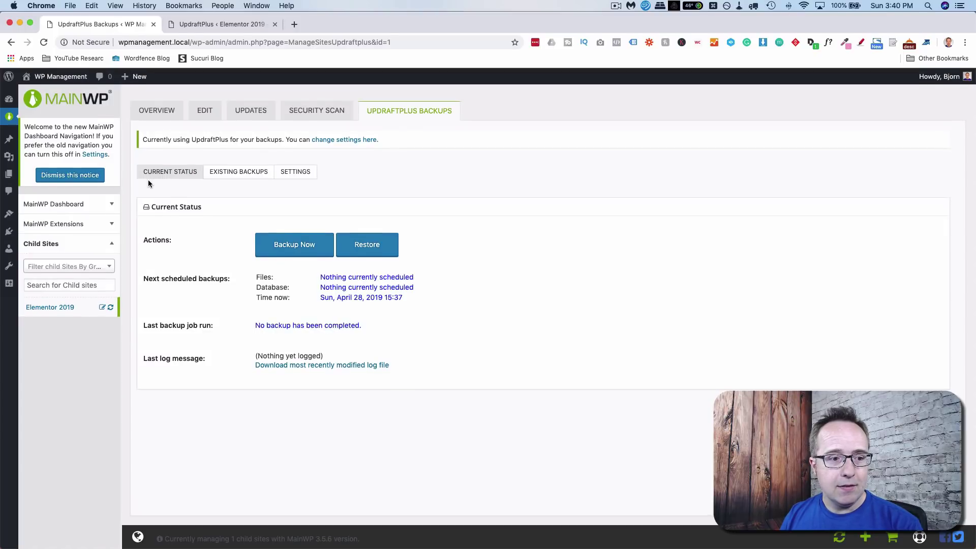
pyautogui.click(111, 308)
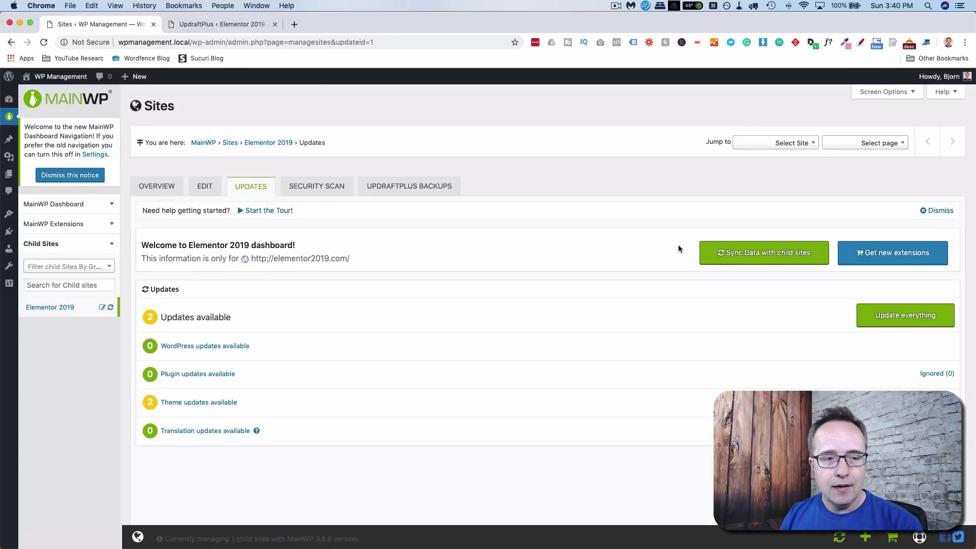
pyautogui.click(751, 262)
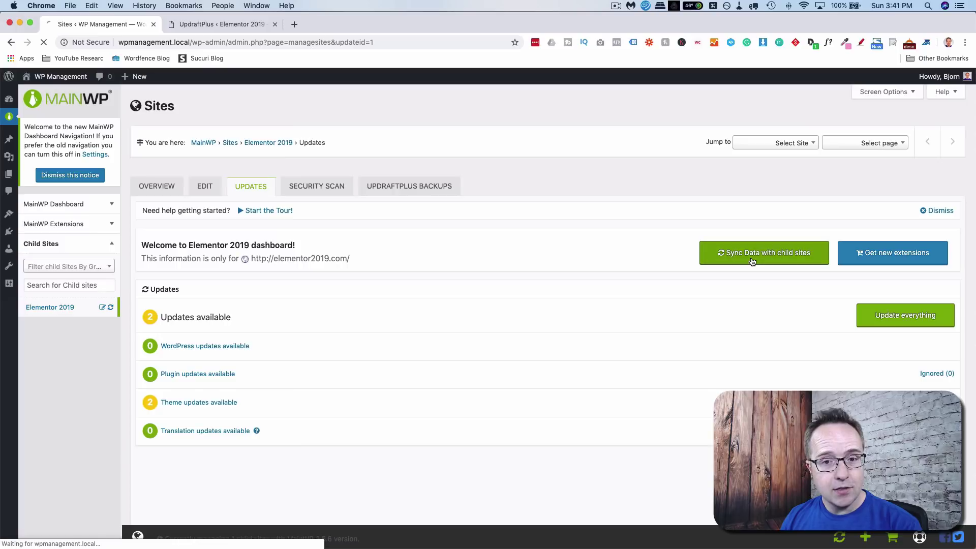
pyautogui.click(400, 189)
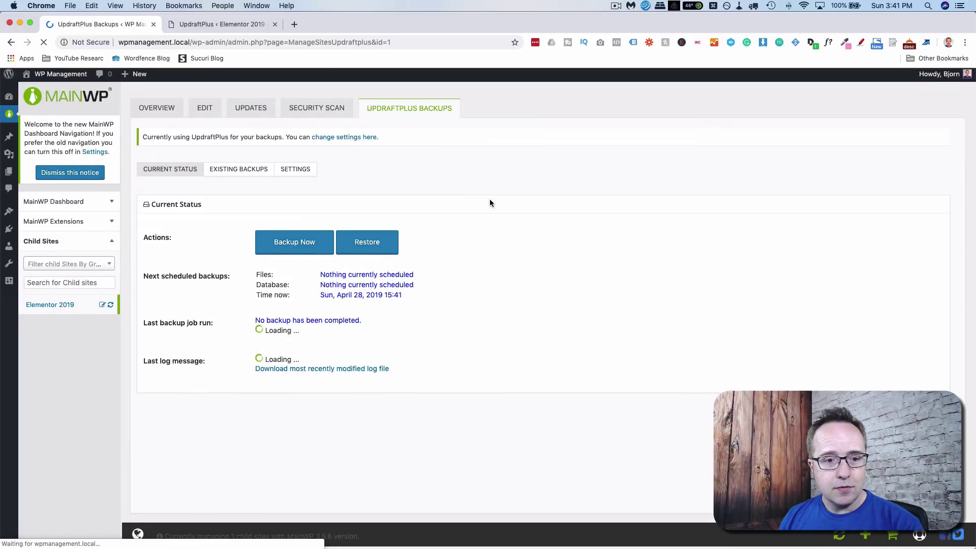
# - Launch a one-time Backup Now of Elementor 2019 and highlight the April 28, 2019 15:41 last-run date
pyautogui.click(307, 251)
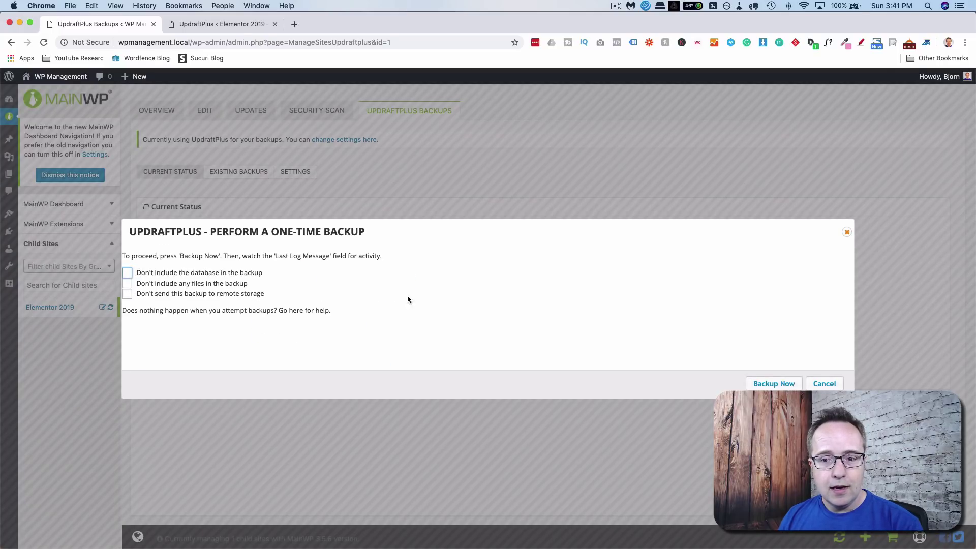
pyautogui.click(771, 385)
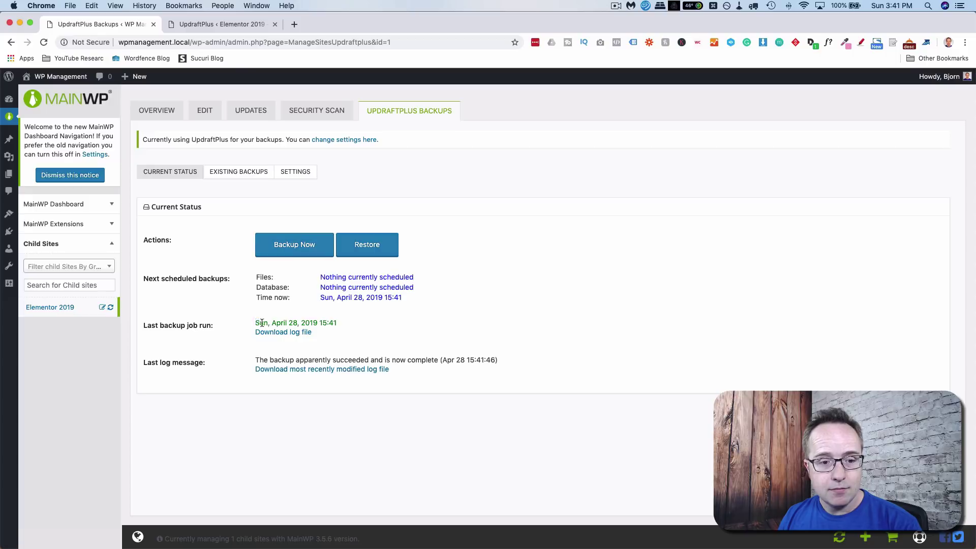
pyautogui.moveTo(256, 323); pyautogui.dragTo(341, 325)
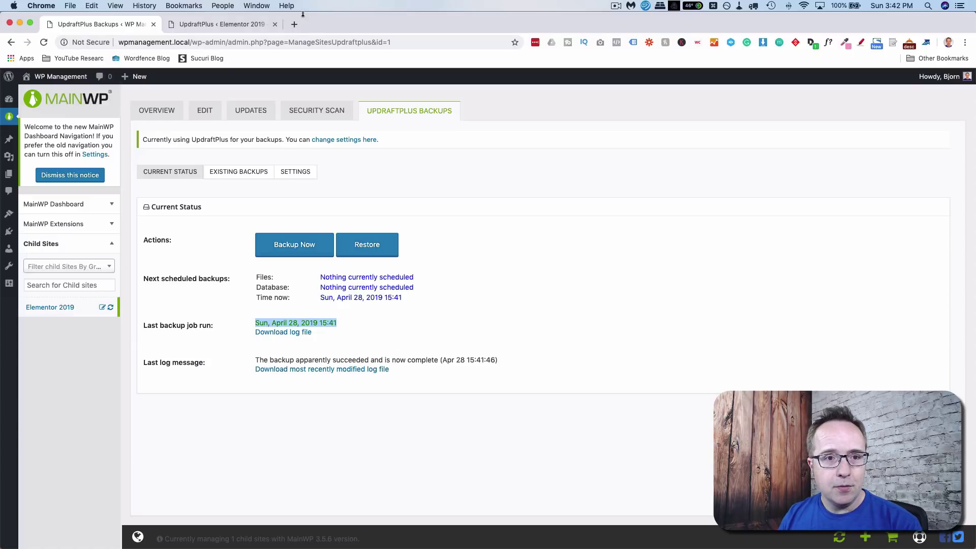
# - Open Google Drive in a new tab and open the UpdraftPlus folder through a search for 'updt'
pyautogui.click(295, 25)
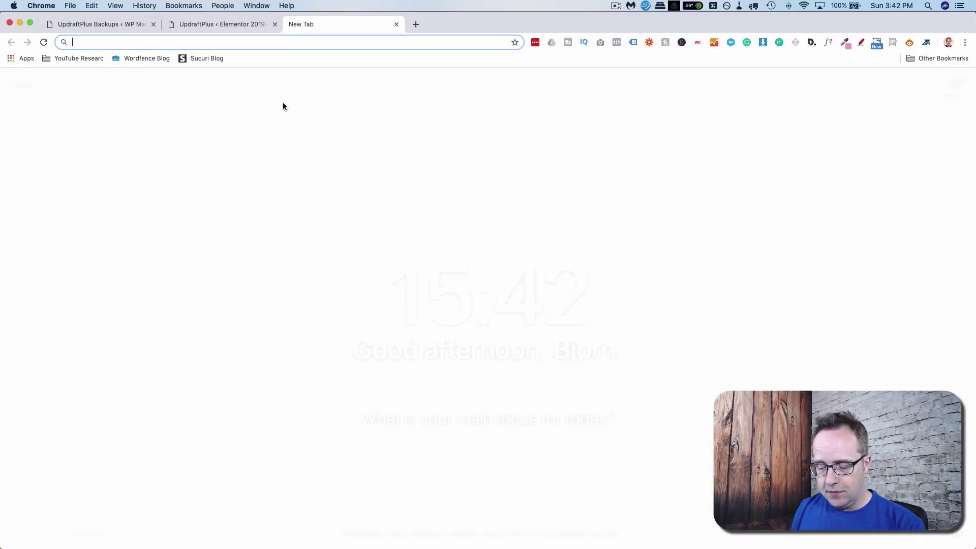
pyautogui.write('drive')
pyautogui.press('Return')
pyautogui.write('updraf')
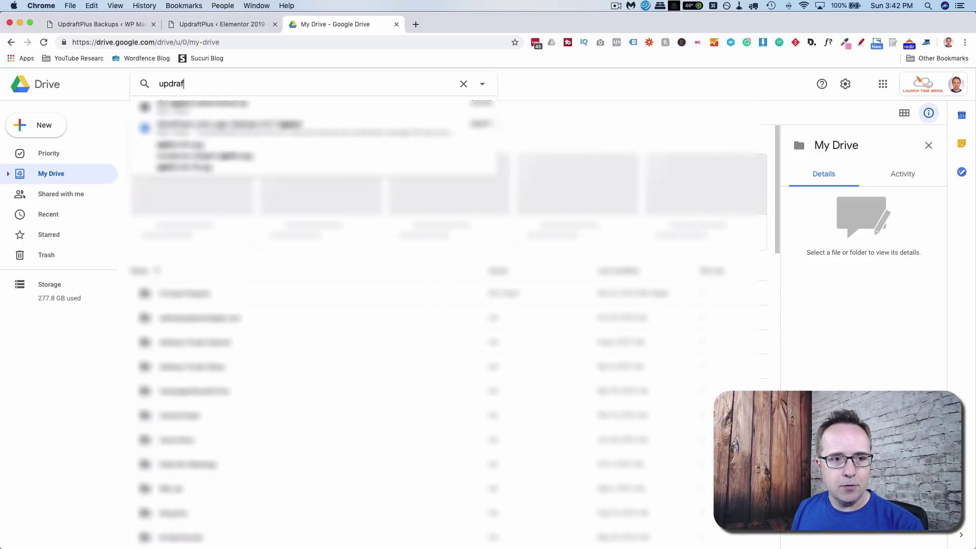
pyautogui.write('t')
pyautogui.click(193, 105)
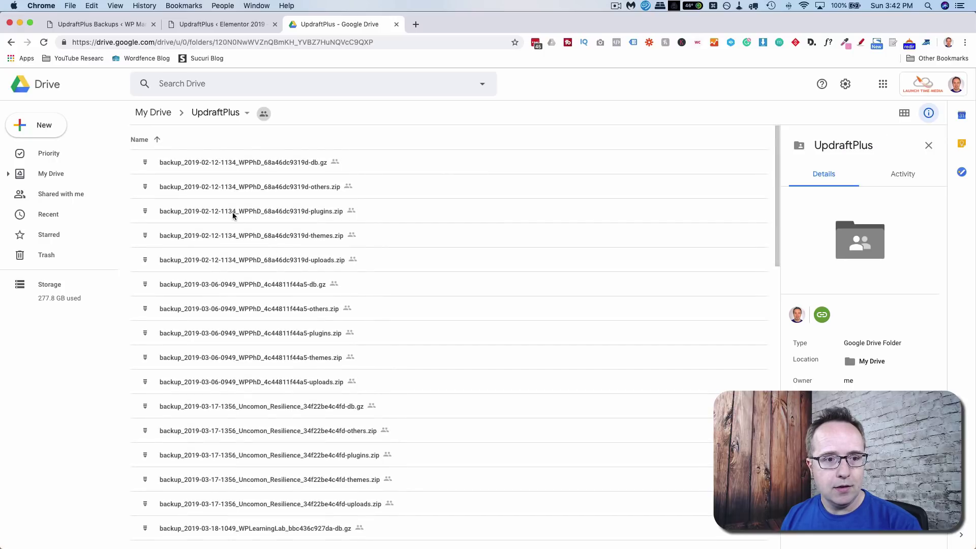
# - Select the five Elementor_2019 backup files dated 3:41 PM in the folder
pyautogui.scroll(-5, 260, 181)
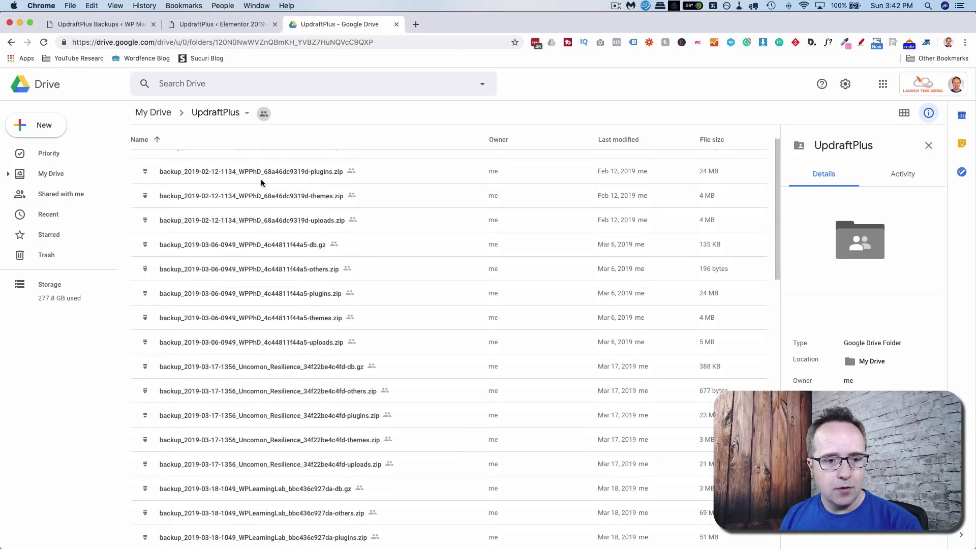
pyautogui.scroll(-10, 260, 181)
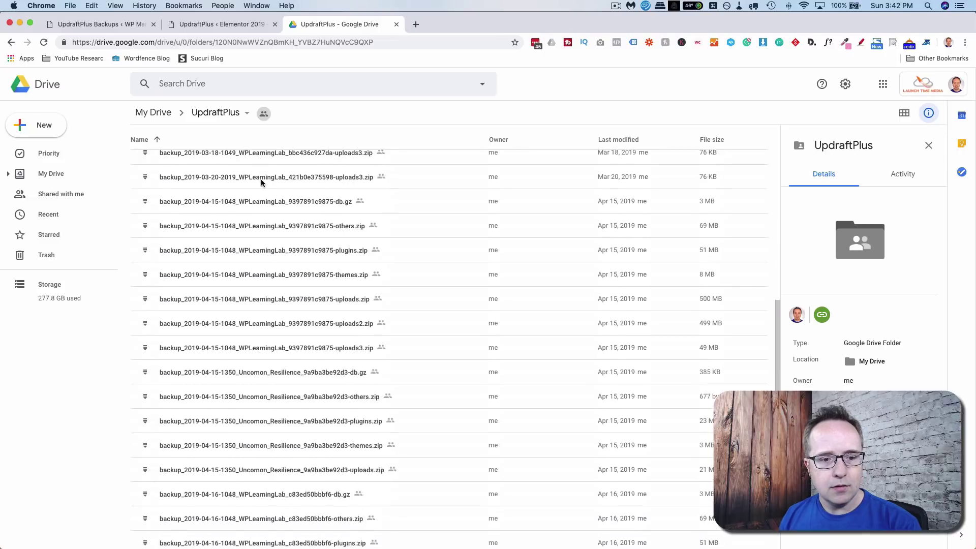
pyautogui.scroll(-15, 262, 182)
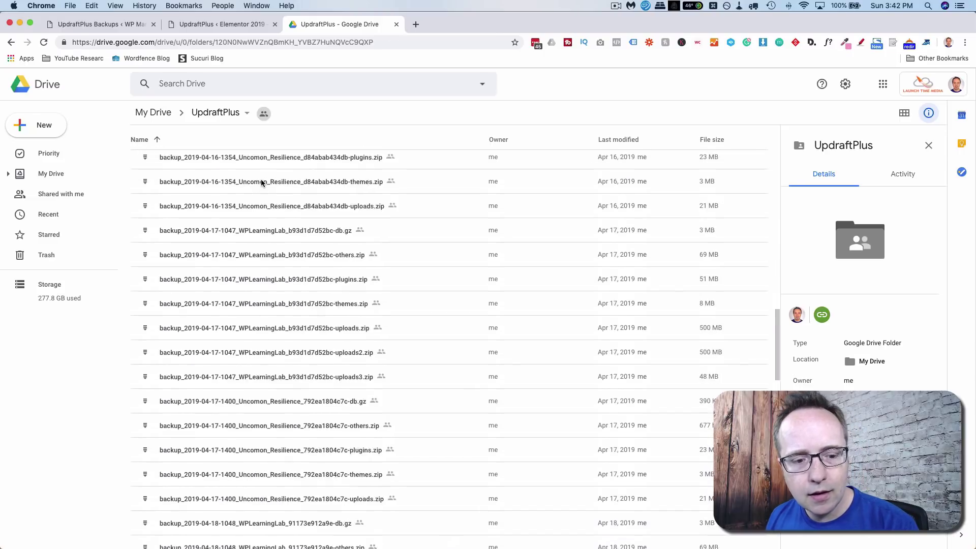
pyautogui.scroll(-20, 262, 182)
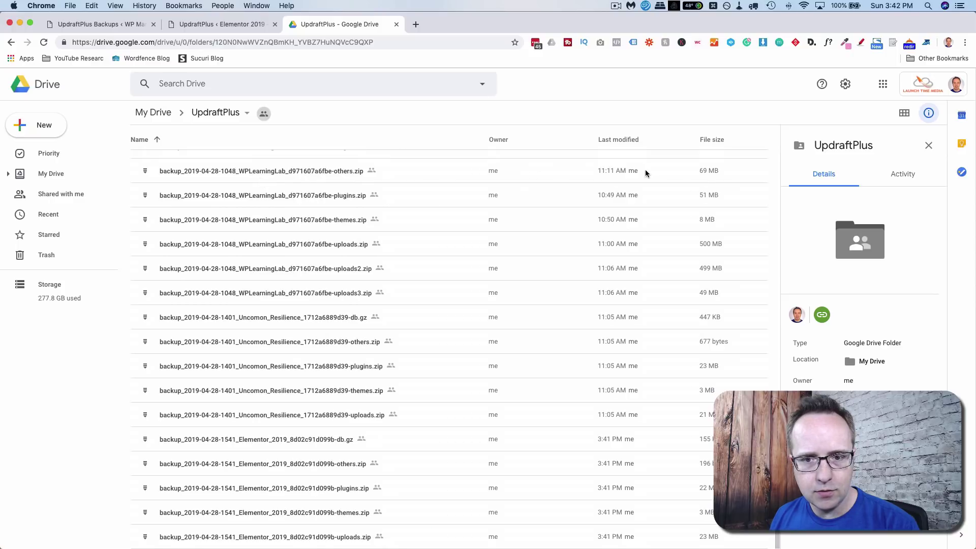
pyautogui.scroll(3, 425, 262)
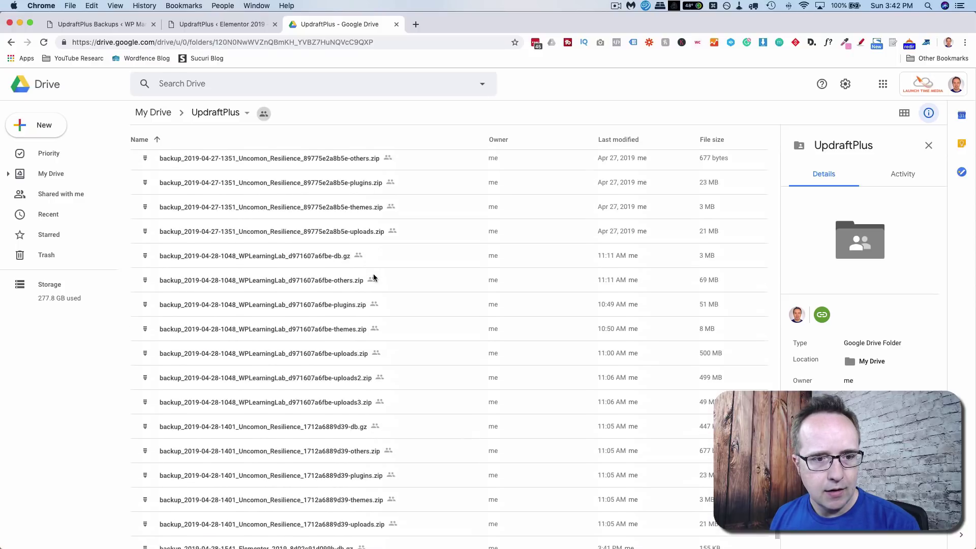
pyautogui.scroll(5, 373, 276)
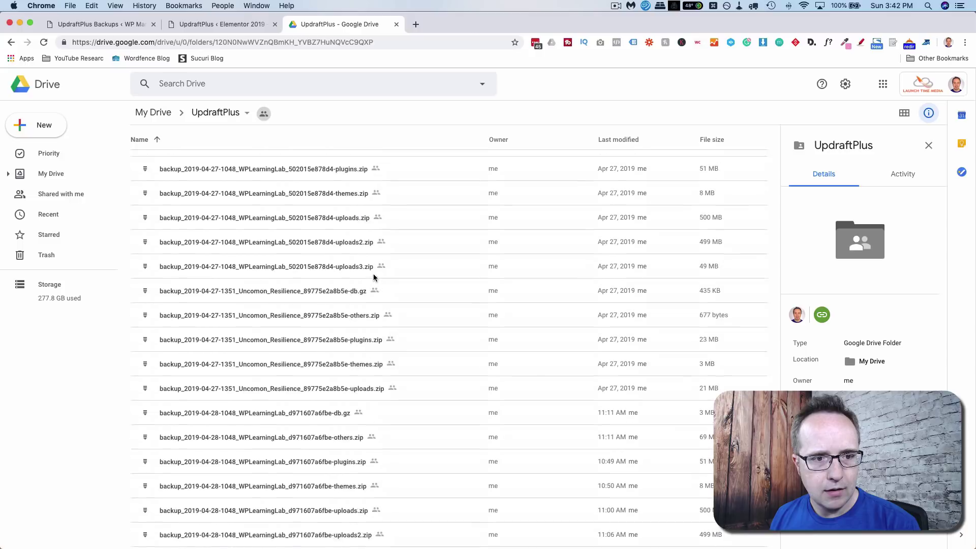
pyautogui.scroll(-8, 373, 276)
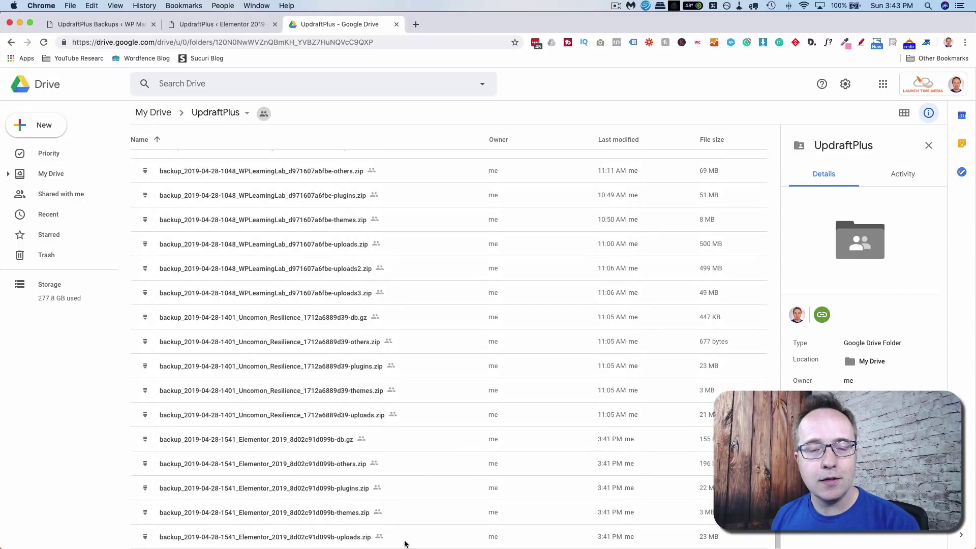
pyautogui.click(391, 438)
pyautogui.keyDown('shift'); pyautogui.click(414, 535); pyautogui.keyUp('shift')
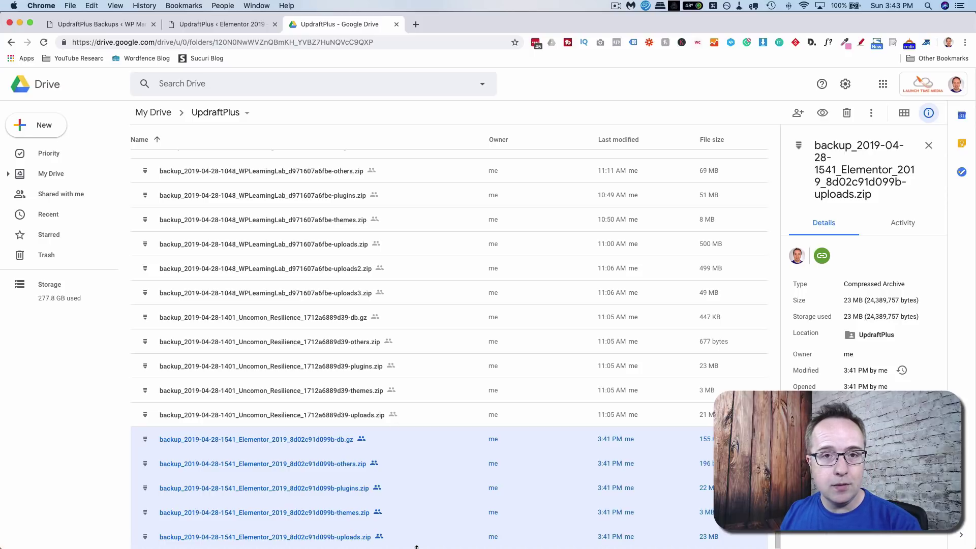
# - Return to MainWP and view Elementor 2019's existing backups, confirming the Apr 28, 2019 15:41 backup
pyautogui.click(111, 25)
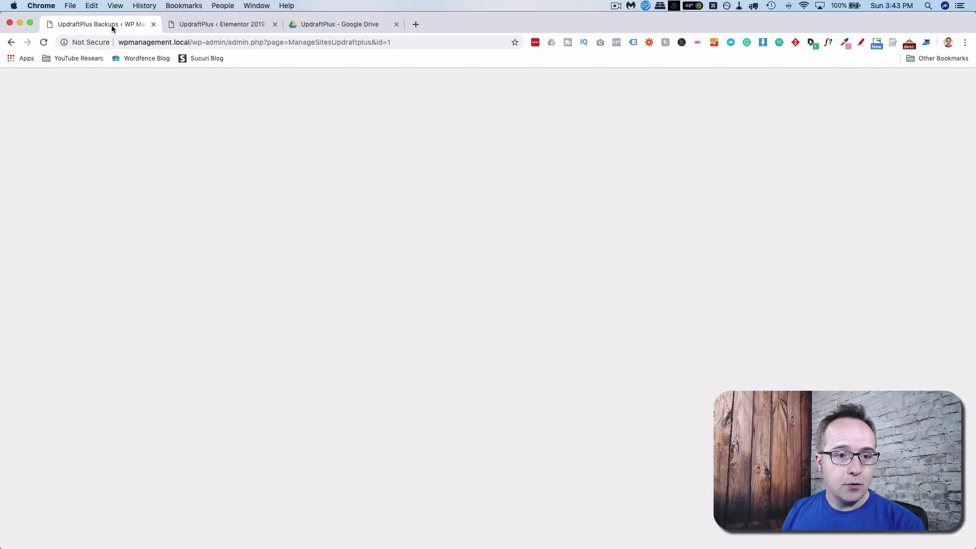
pyautogui.click(371, 246)
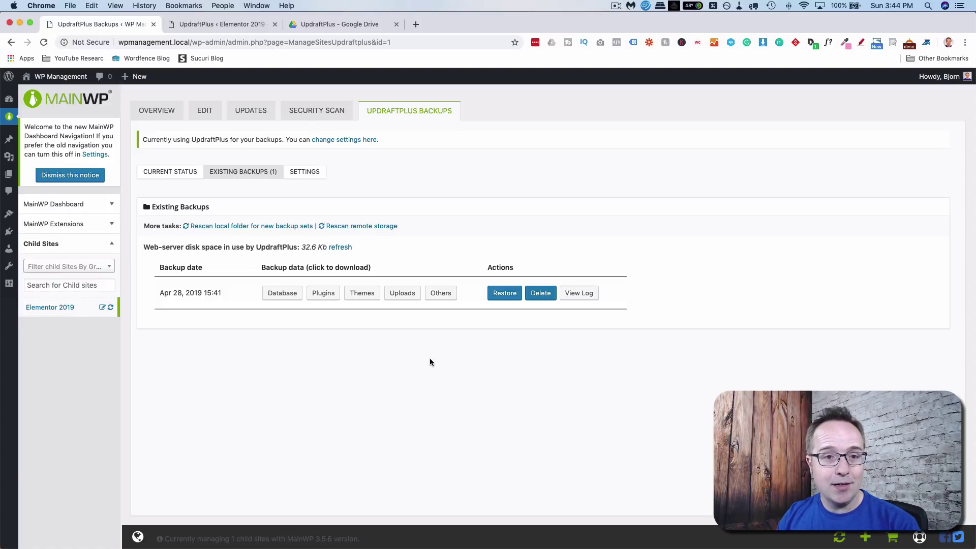
pyautogui.scroll(3, 481, 297)
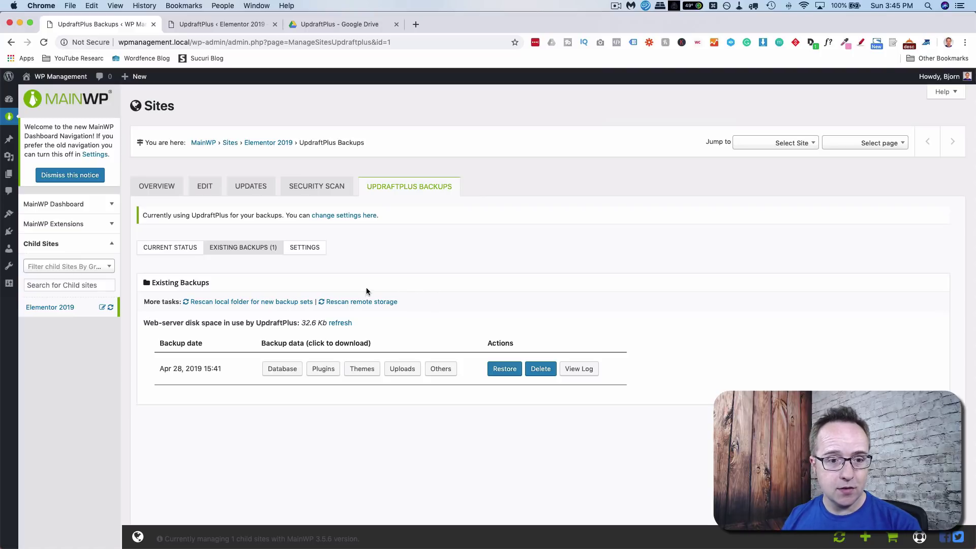
# - Open the UpdraftPlus settings and find the Files and Database backup schedule options
pyautogui.click(306, 249)
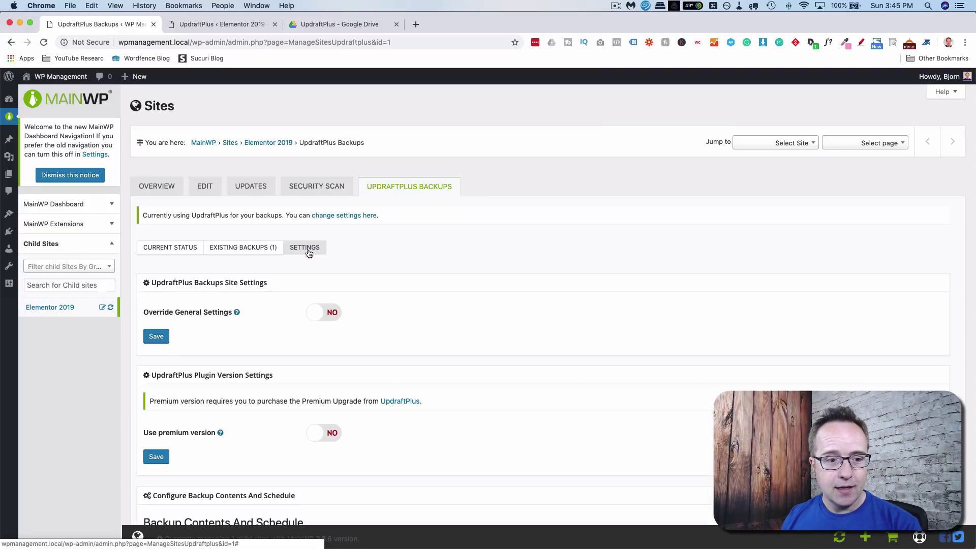
pyautogui.scroll(-6, 337, 273)
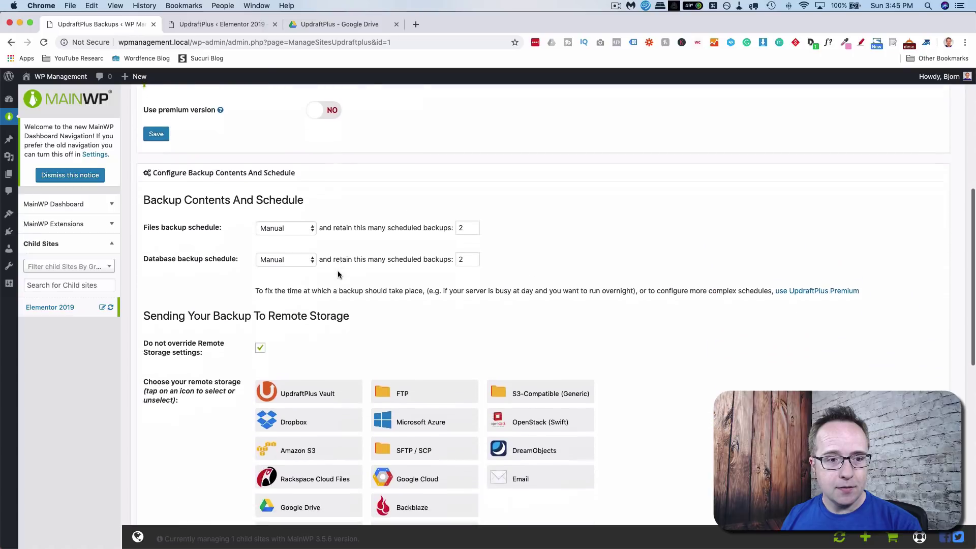
pyautogui.scroll(-1, 337, 271)
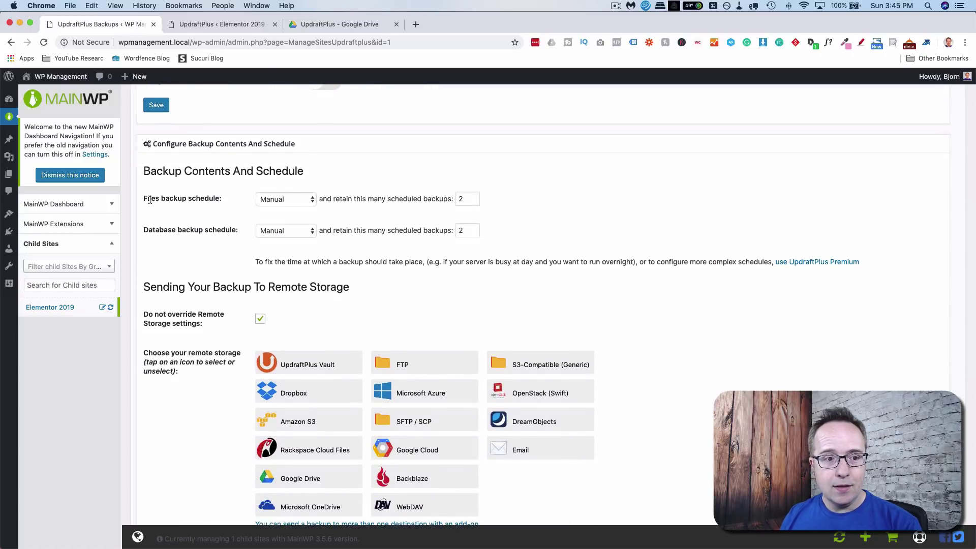
pyautogui.moveTo(145, 199); pyautogui.dragTo(219, 199)
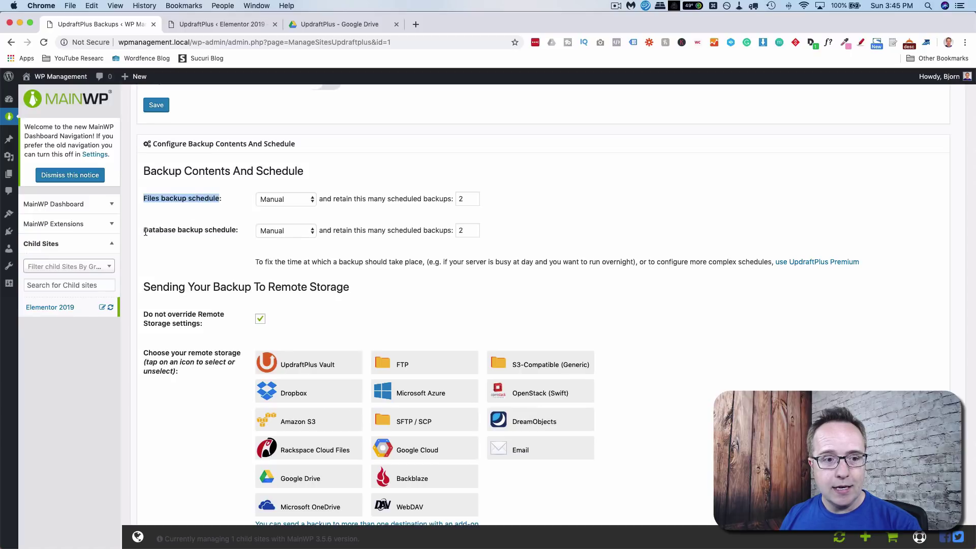
pyautogui.moveTo(144, 230); pyautogui.dragTo(236, 229)
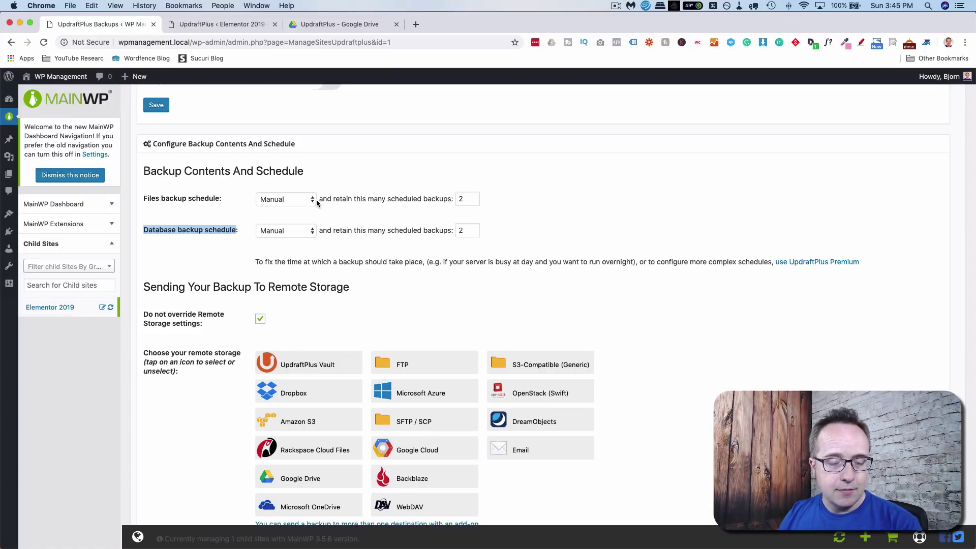
# - Review the Files backup frequency choices, leaving the schedule on Manual
pyautogui.click(290, 202)
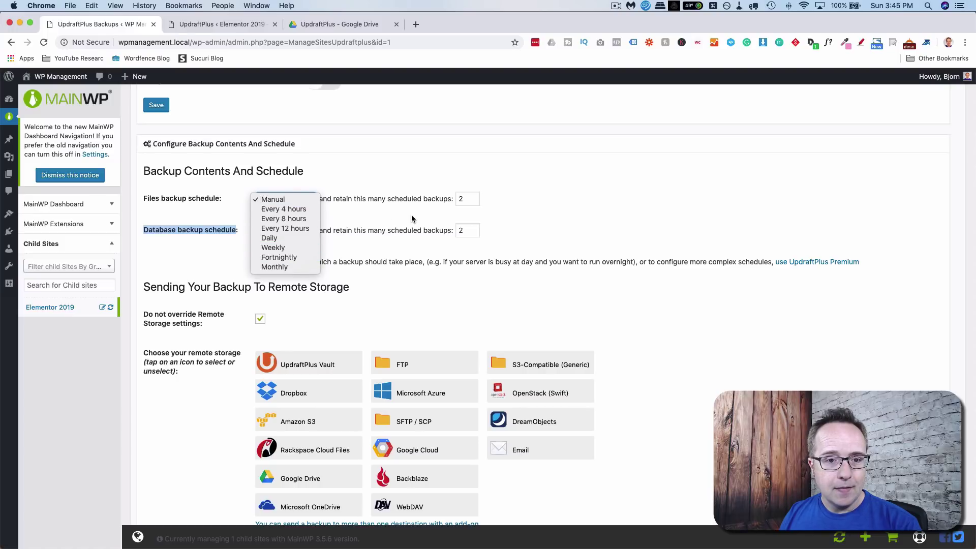
pyautogui.click(457, 212)
pyautogui.press('Tab')
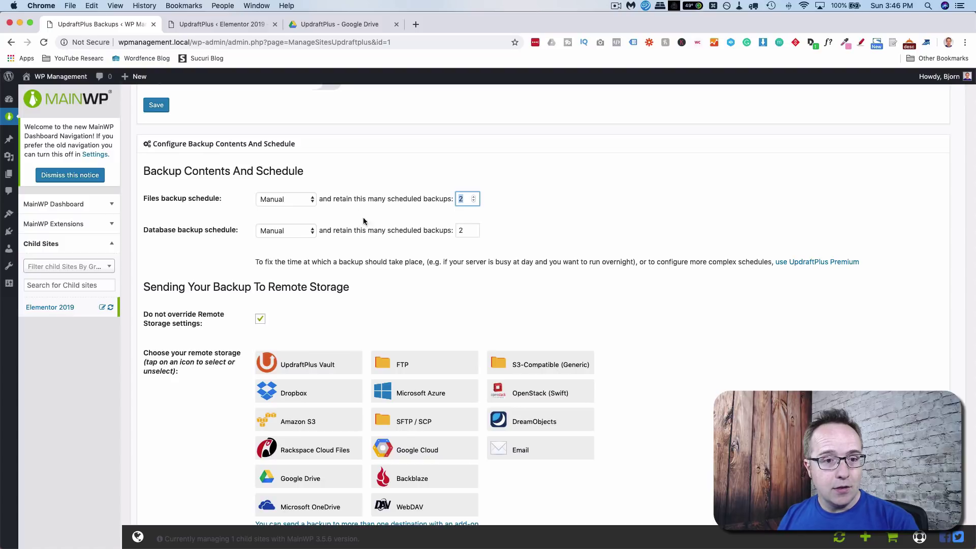
# - Set the Files backup schedule to Daily, retaining 7 backups
pyautogui.click(314, 199)
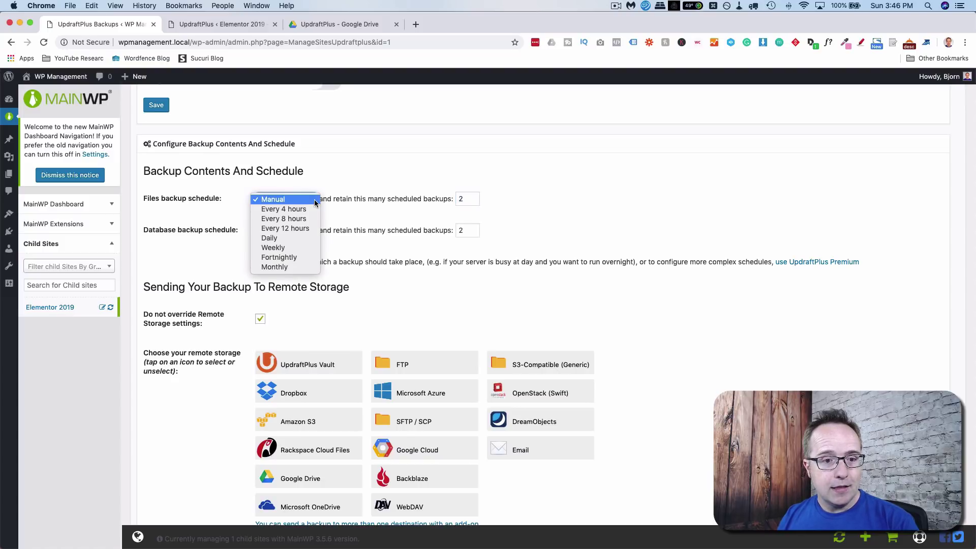
pyautogui.click(280, 239)
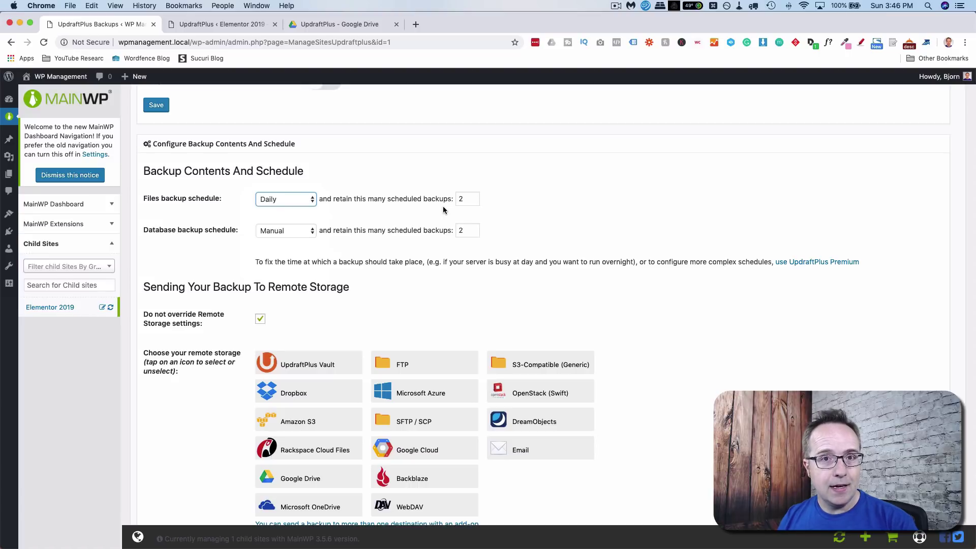
pyautogui.click(467, 199)
pyautogui.press('BackSpace')
pyautogui.write('7')
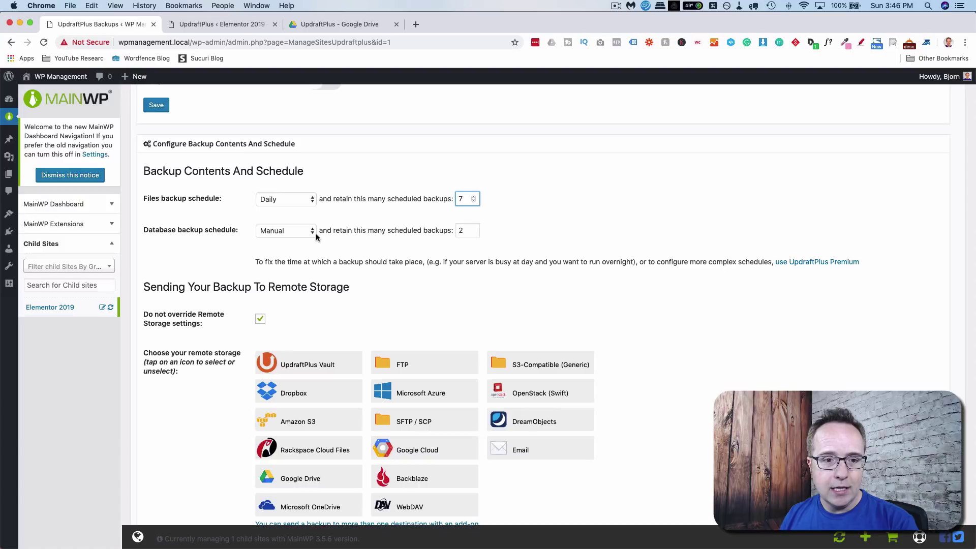
# - Set the Database backup schedule to Daily, retaining 7 backups
pyautogui.click(315, 236)
pyautogui.click(299, 270)
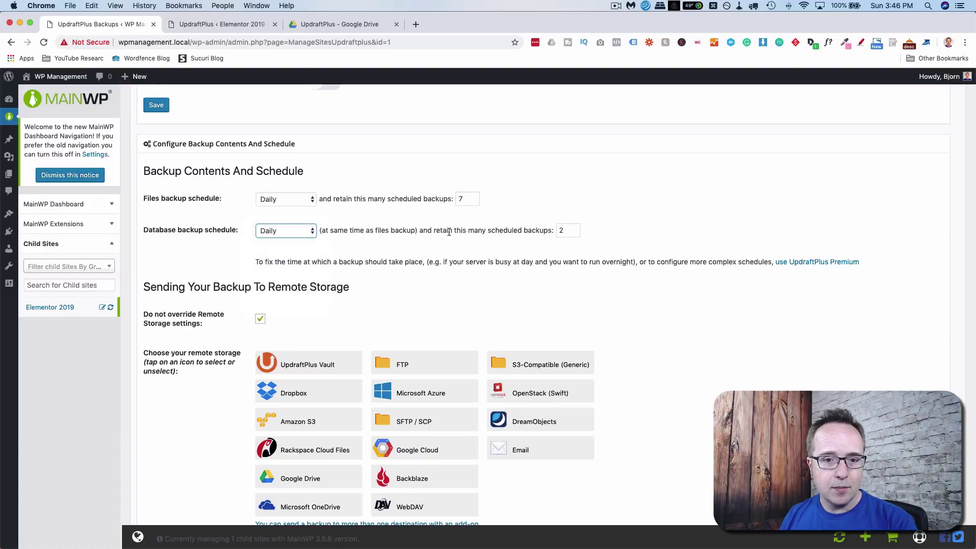
pyautogui.click(567, 231)
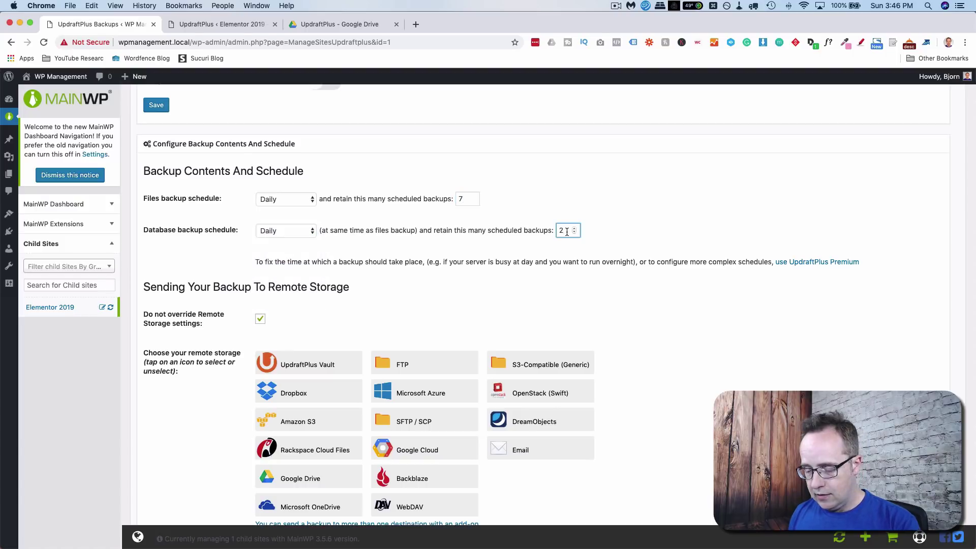
pyautogui.press('BackSpace')
pyautogui.write('7')
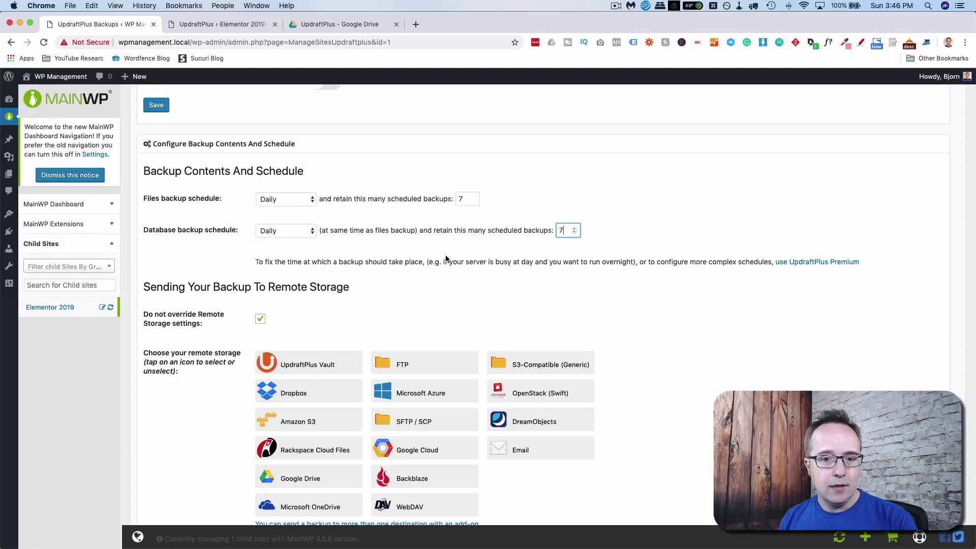
pyautogui.click(402, 243)
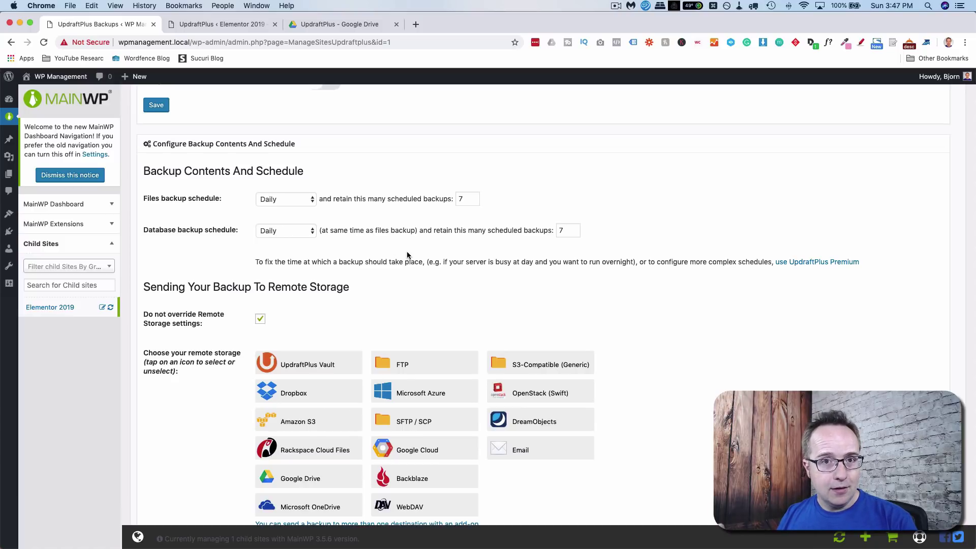
# - Correct the Files retention field so it still keeps 7 backups
pyautogui.click(462, 197)
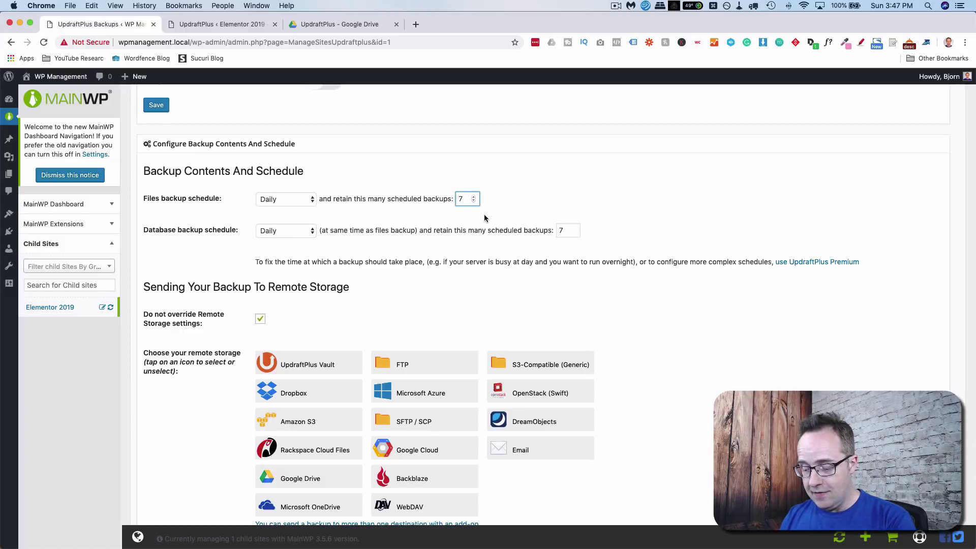
pyautogui.write('0')
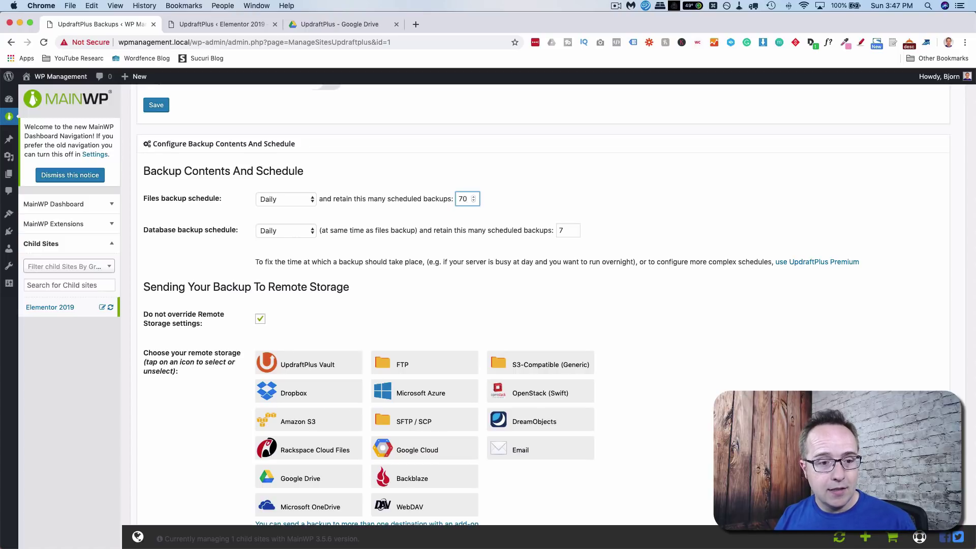
pyautogui.press('BackSpace')
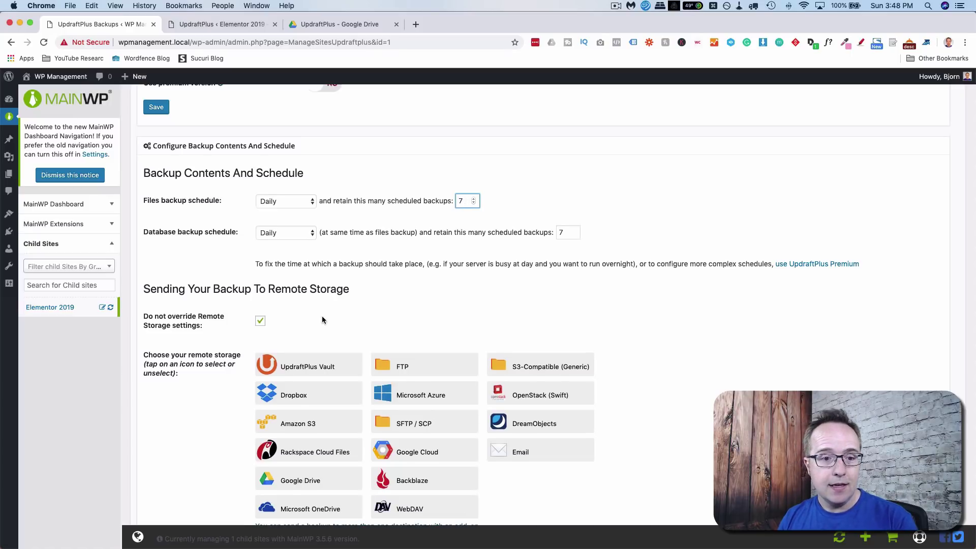
# - Switch Override General Settings to YES, save it, and submit the daily keep-7 schedule changes
pyautogui.scroll(-5, 321, 319)
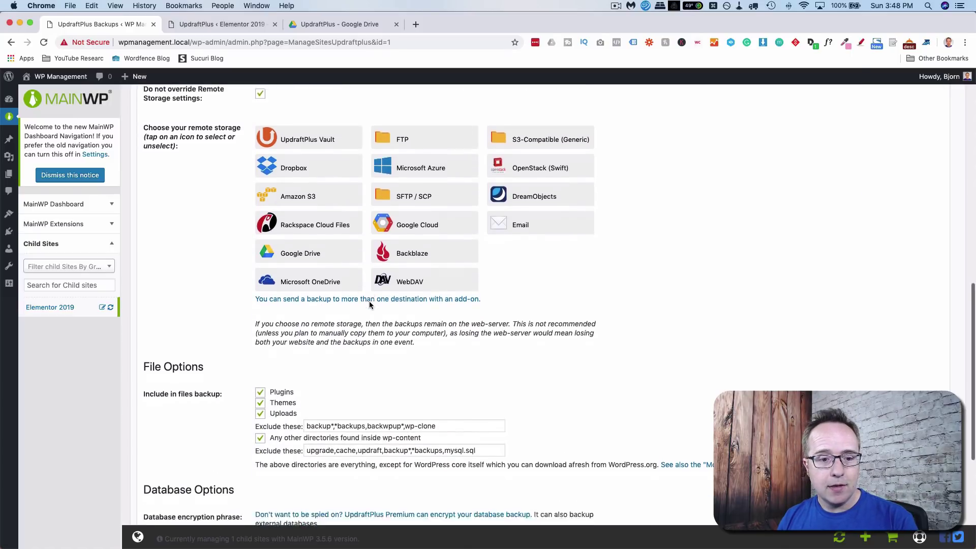
pyautogui.scroll(-5, 370, 306)
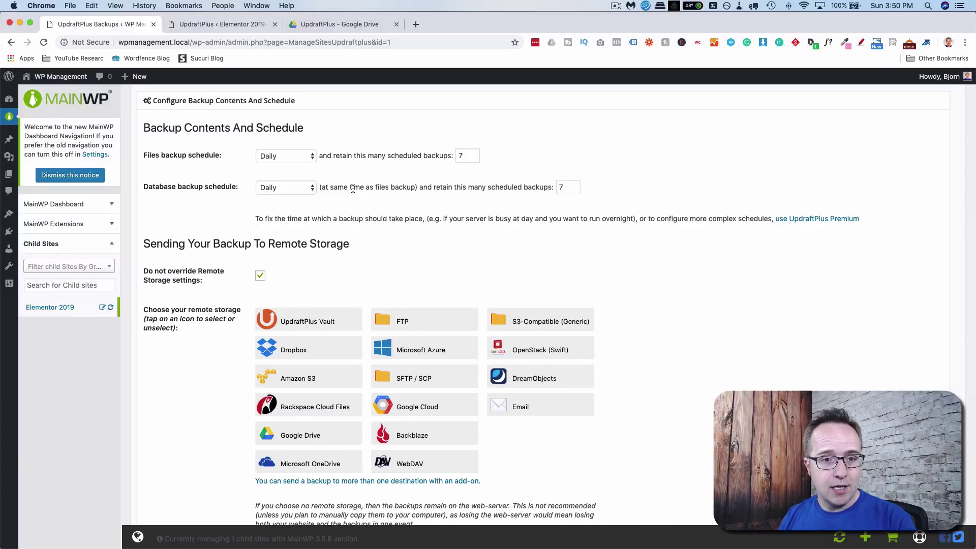
pyautogui.scroll(5, 353, 189)
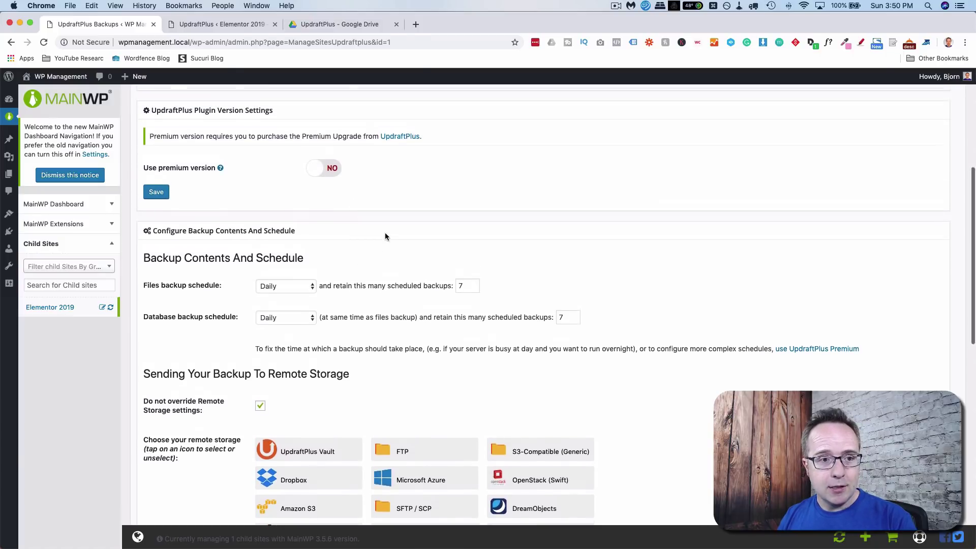
pyautogui.scroll(3, 385, 237)
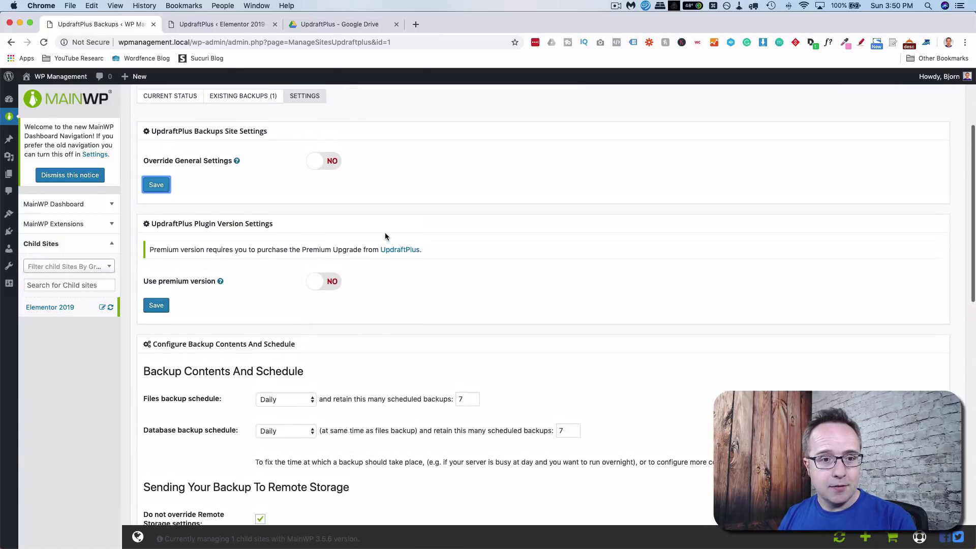
pyautogui.click(315, 163)
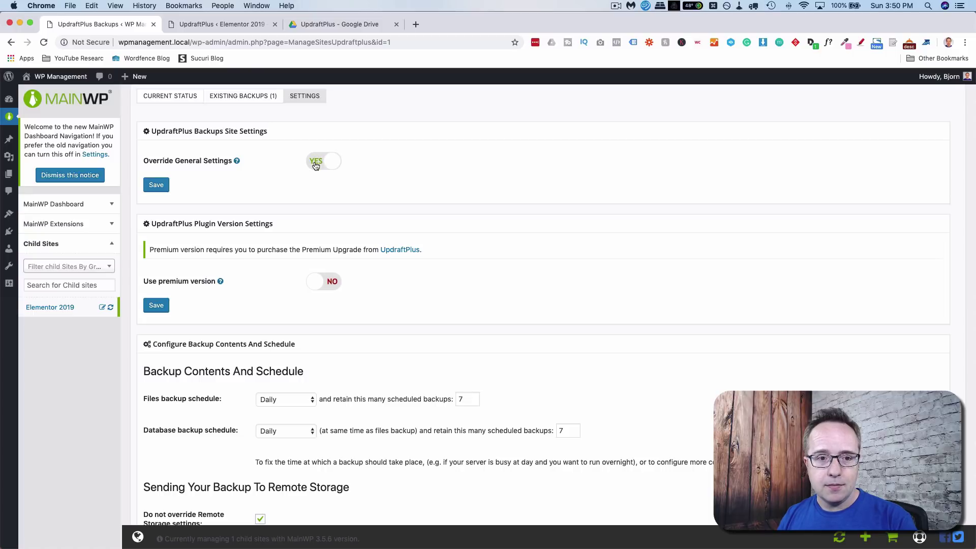
pyautogui.click(167, 184)
pyautogui.scroll(-15, 384, 221)
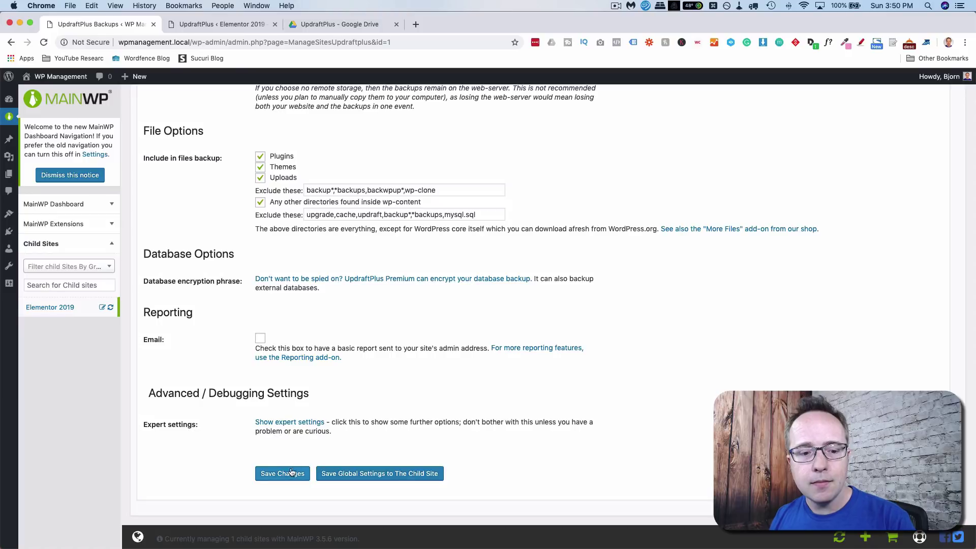
pyautogui.click(283, 473)
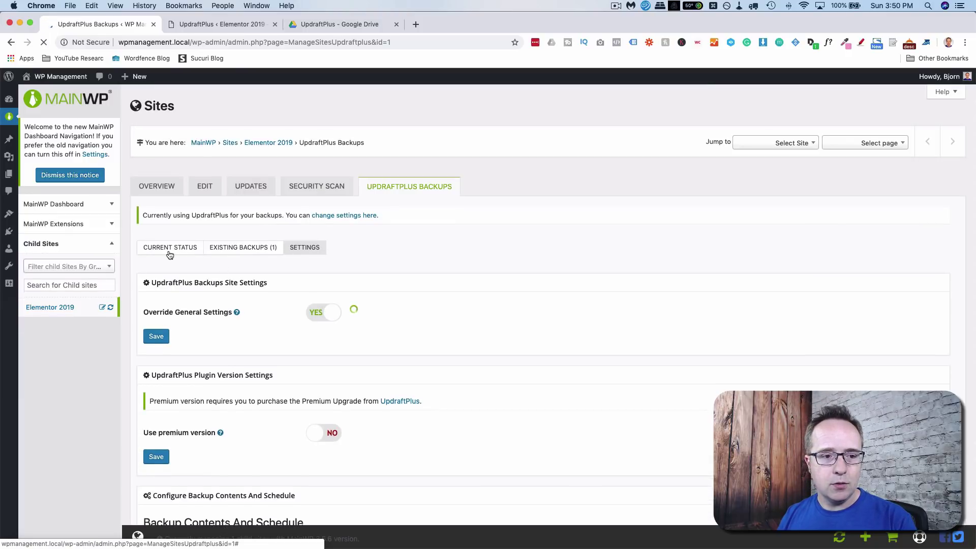
# - Check Current Status: last backup at 15:41, next files and database backups due April 28, 2019 15:51
pyautogui.click(170, 249)
pyautogui.scroll(-2, 230, 289)
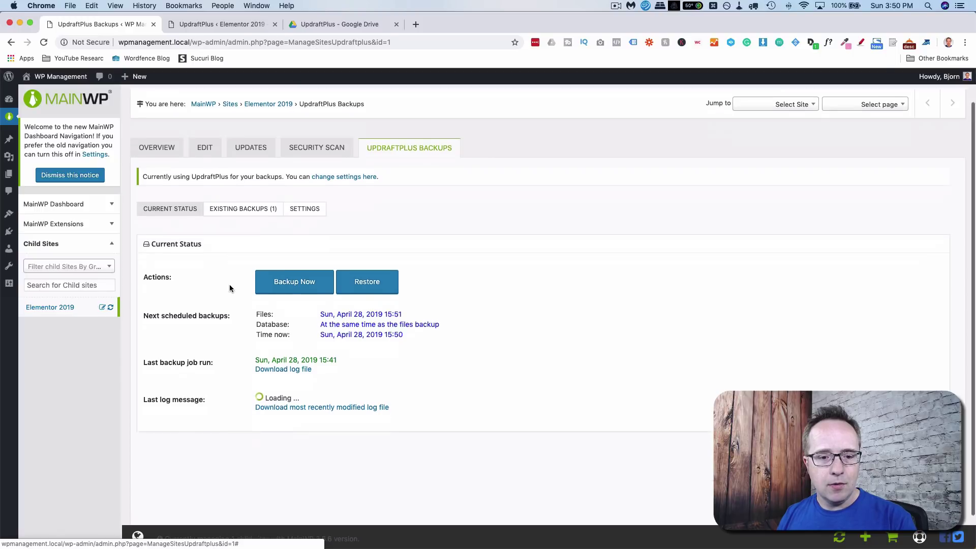
pyautogui.scroll(-1, 230, 288)
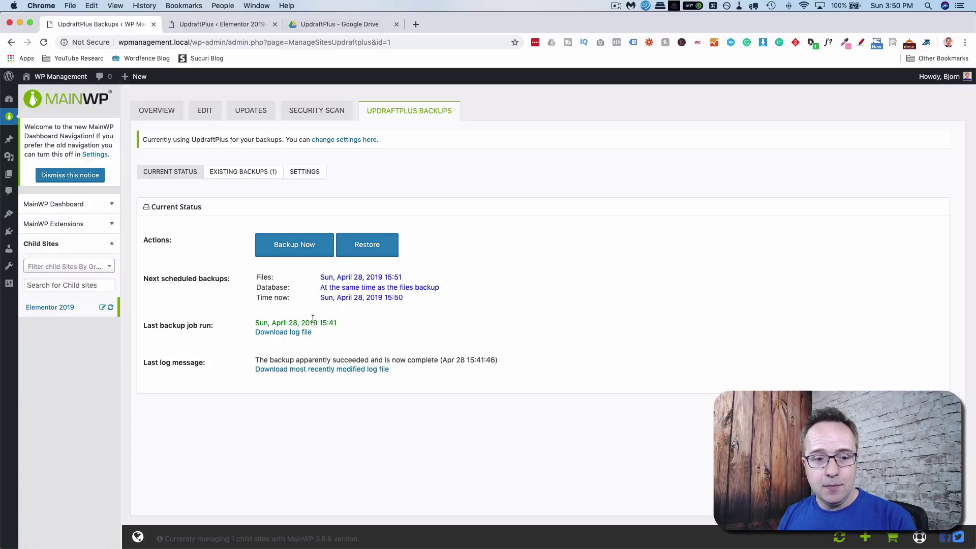
pyautogui.moveTo(320, 324); pyautogui.dragTo(338, 323)
pyautogui.click(387, 275)
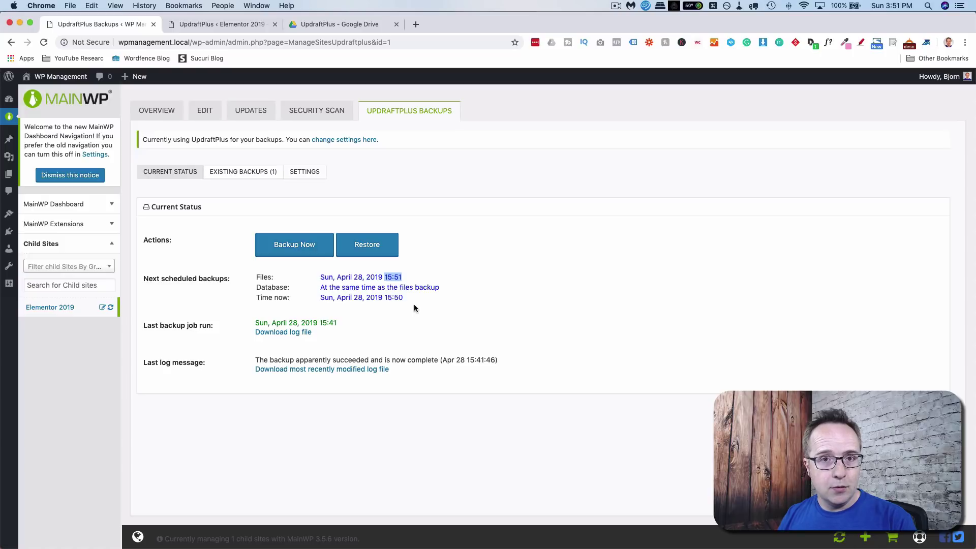
pyautogui.click(452, 251)
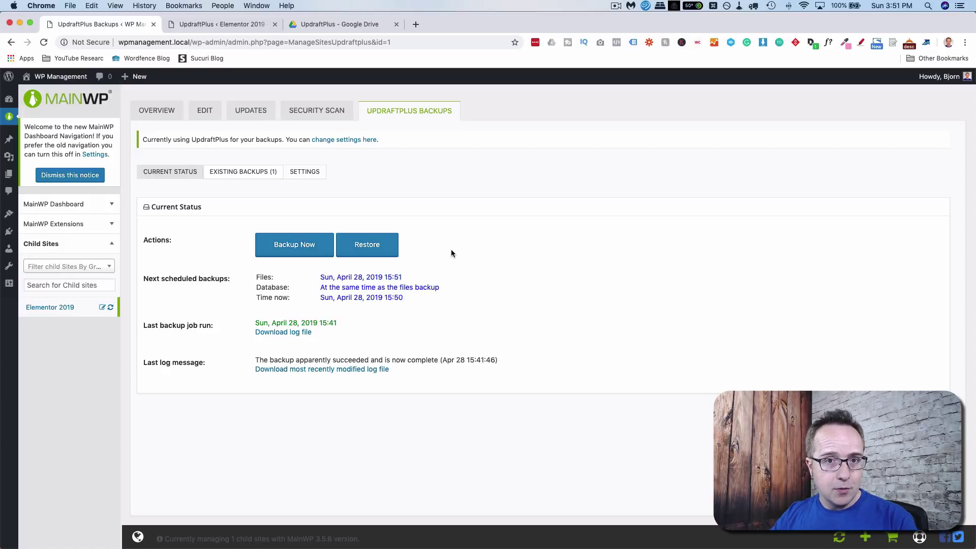